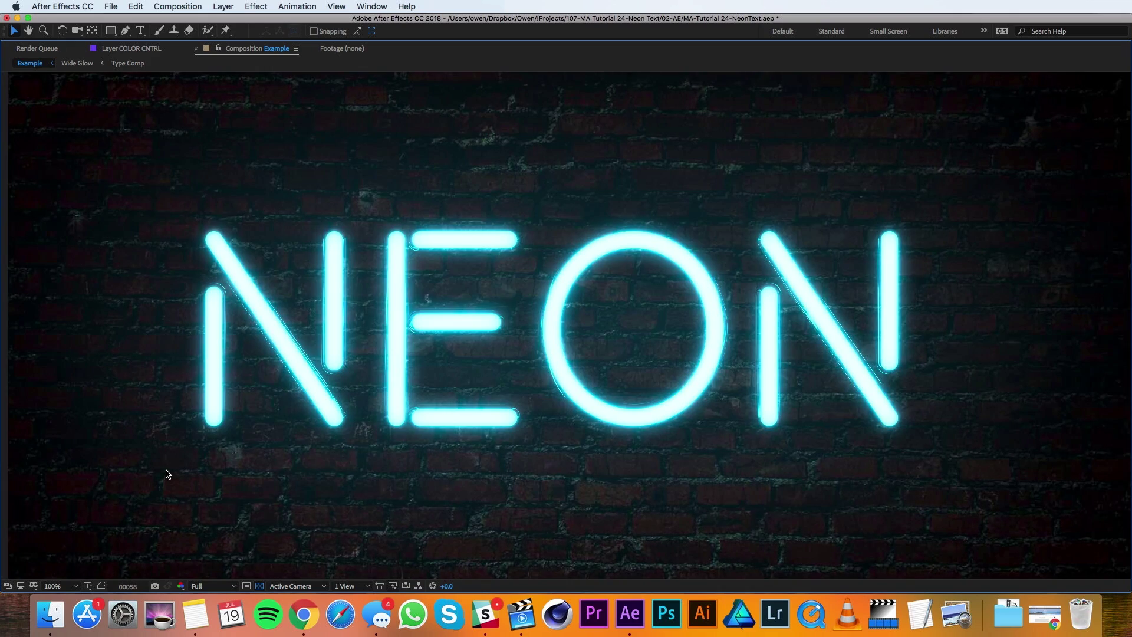
Exit the full-screen preview of the neon example and start a new composition.
{"action": "key", "text": "space"}
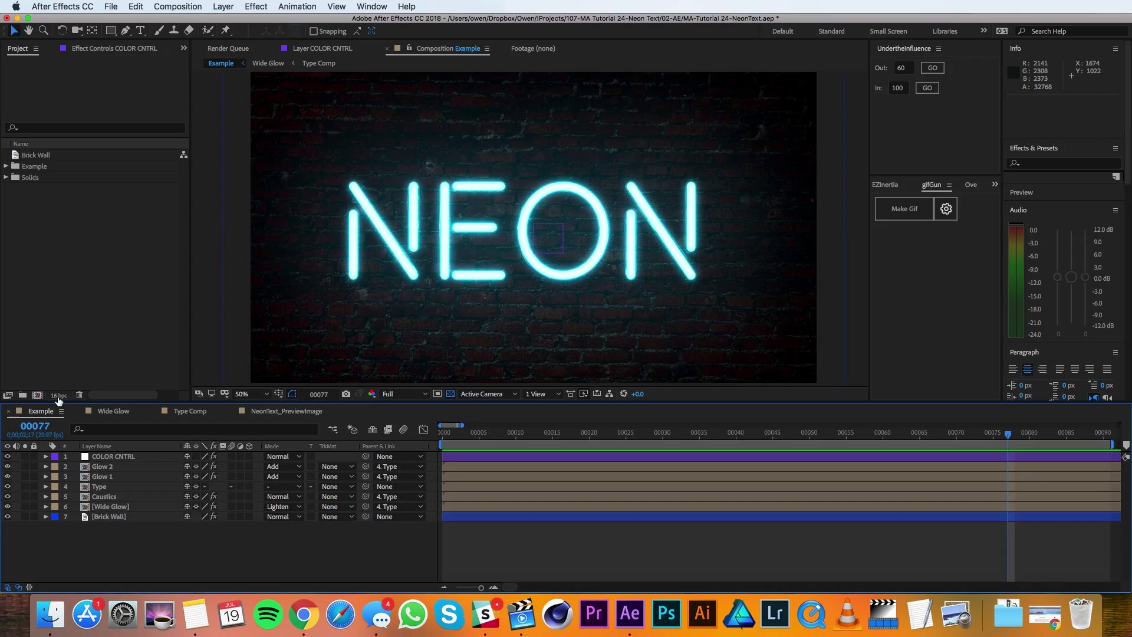
{"action": "left_click", "coordinate": [39, 395]}
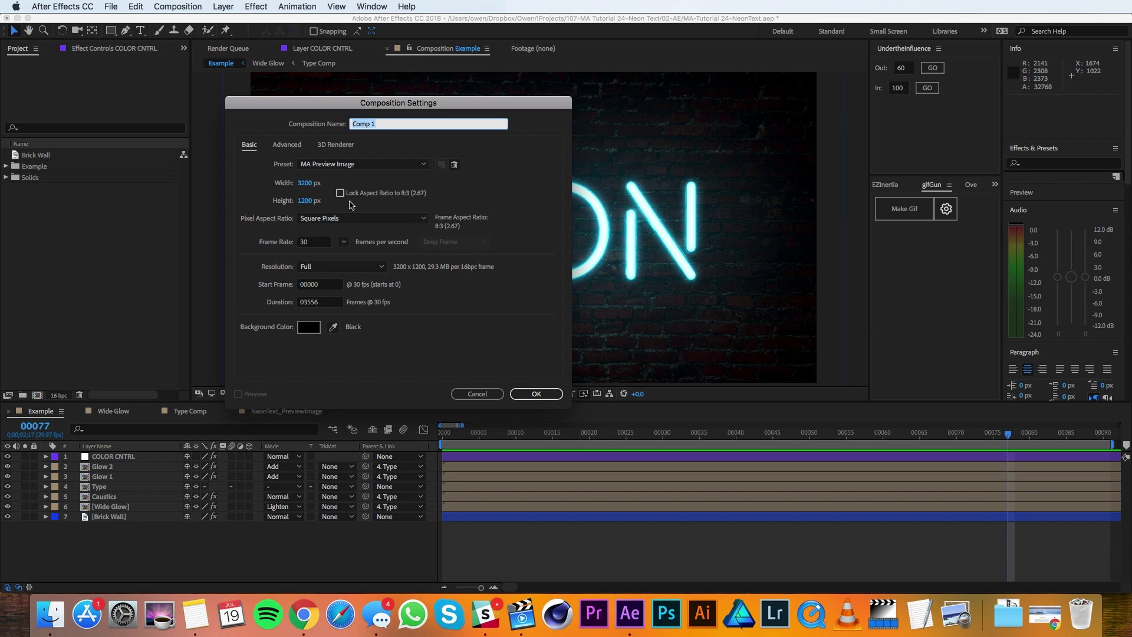
Create a 1920×1080 composition called 'Neon Text' from the HDTV 1080 29.97 preset.
{"action": "left_click", "coordinate": [365, 164]}
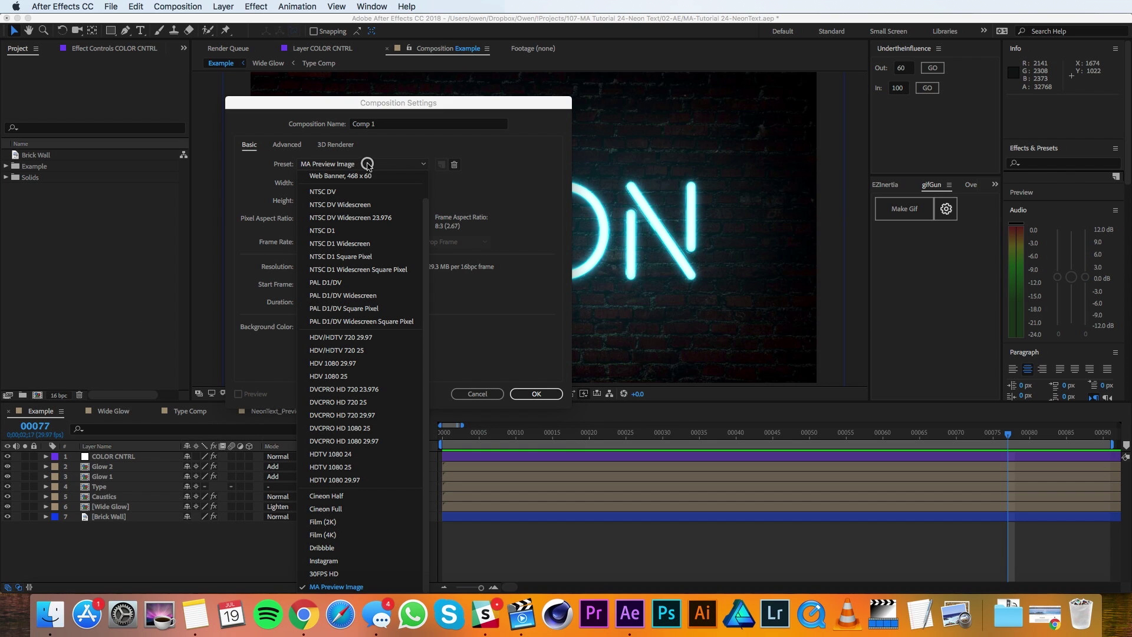
{"action": "left_click", "coordinate": [331, 480]}
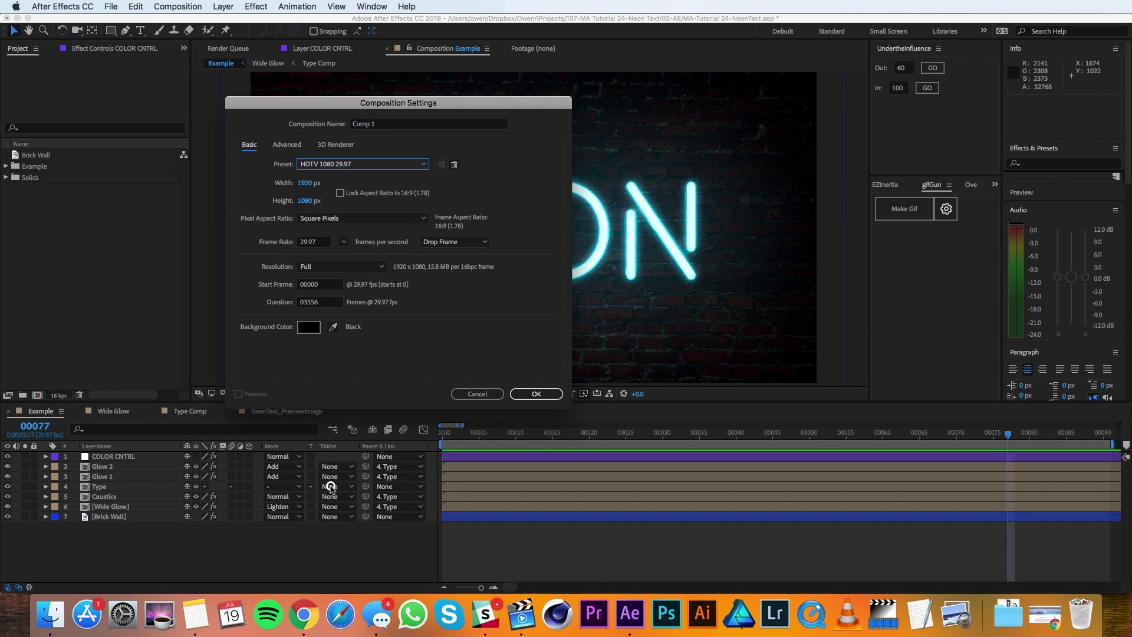
{"action": "left_click", "coordinate": [387, 123]}
{"action": "left_click_drag", "start_coordinate": [386, 124], "coordinate": [330, 124]}
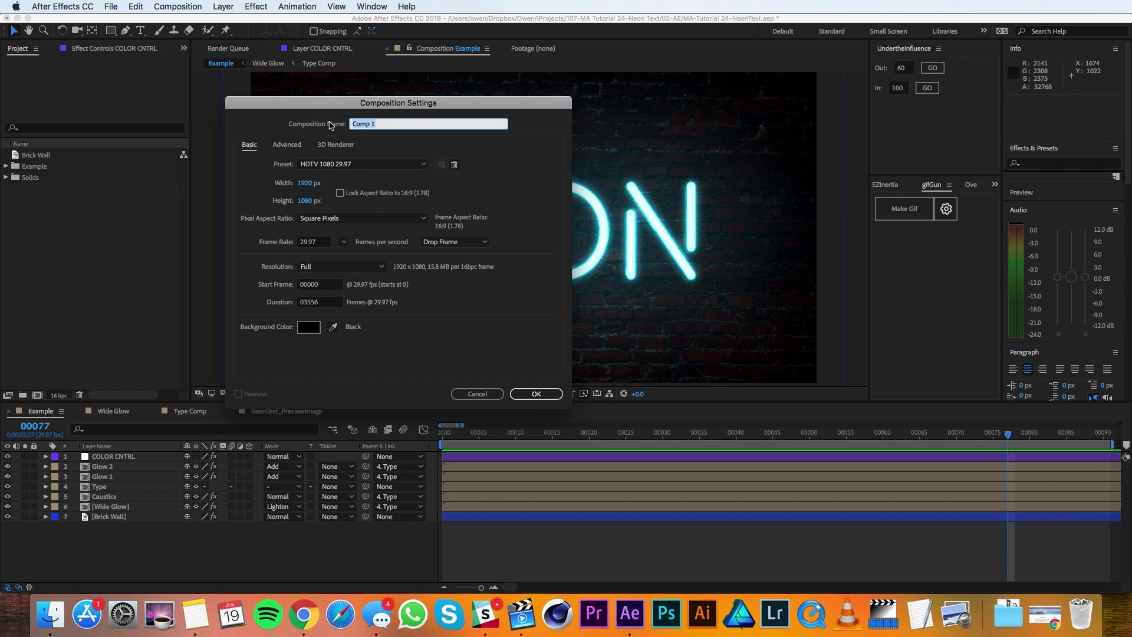
{"action": "type", "text": "Neon Text"}
{"action": "left_click", "coordinate": [536, 393]}
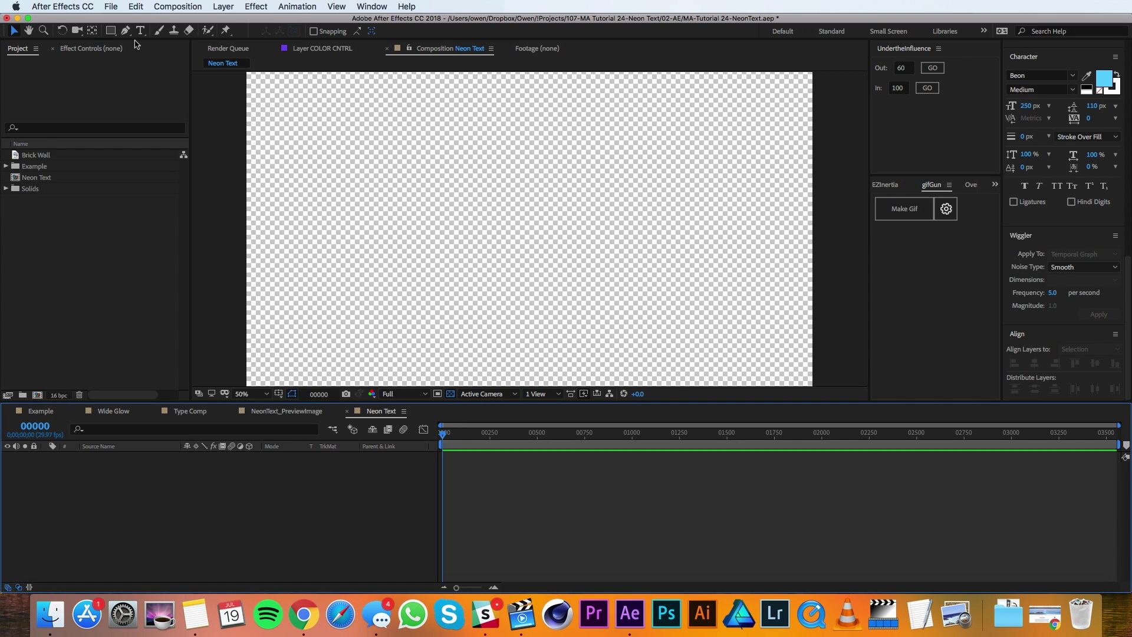
Type 'Neon' on the canvas and scale the text up about 1.6 times.
{"action": "left_click", "coordinate": [140, 30]}
{"action": "left_click", "coordinate": [468, 219]}
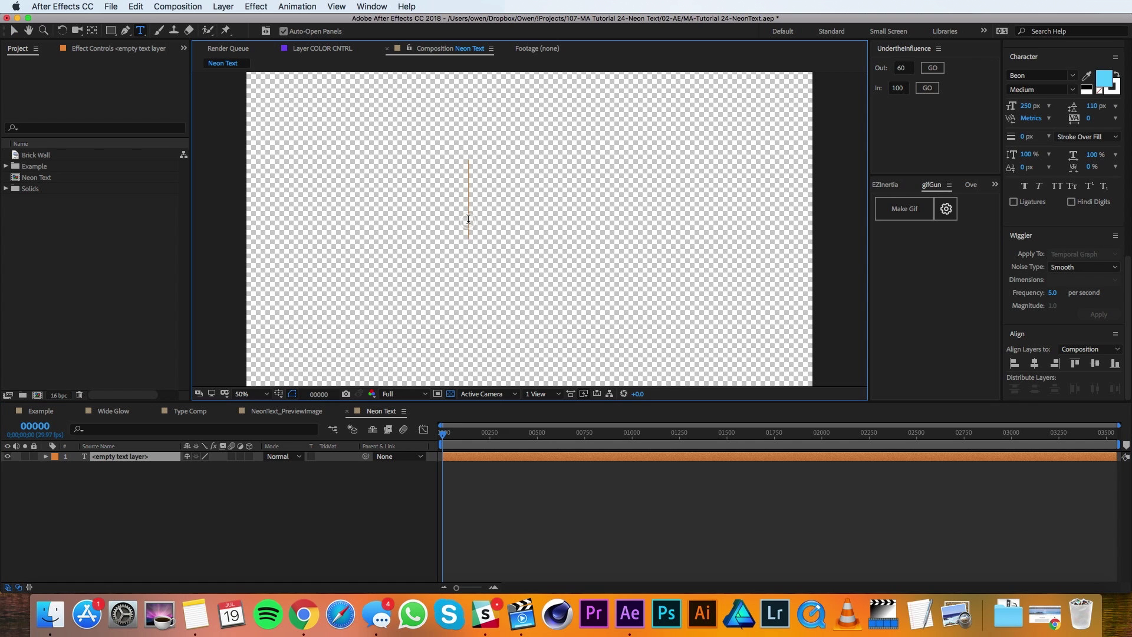
{"action": "type", "text": "Neon"}
{"action": "key", "text": "Escape"}
{"action": "key", "text": "v"}
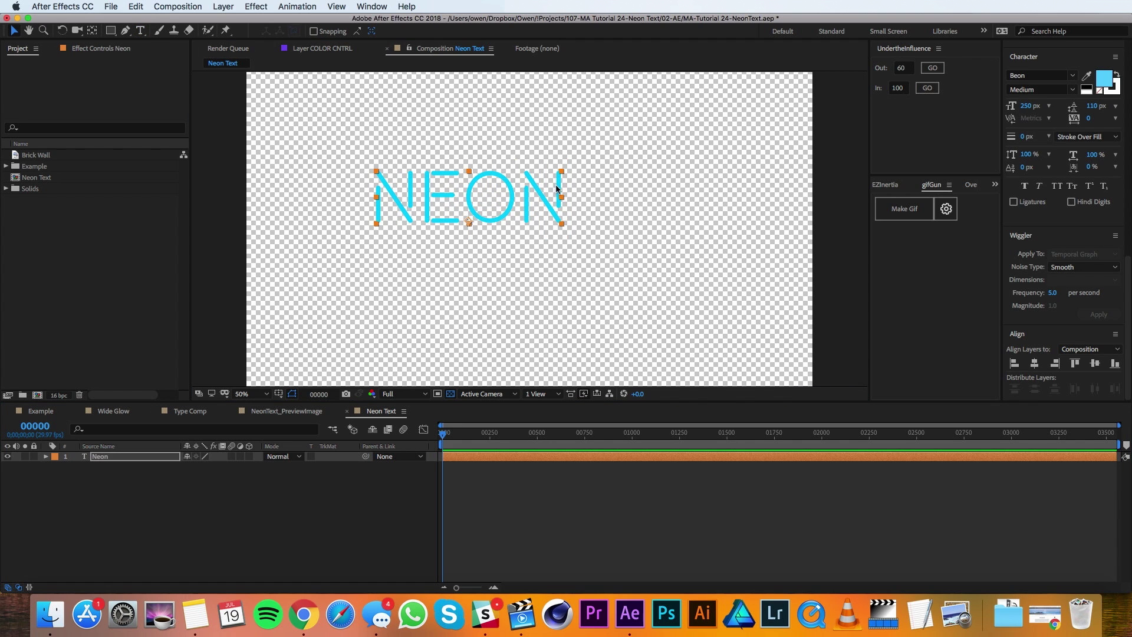
{"action": "left_click_drag", "start_coordinate": [563, 172], "coordinate": [622, 124]}
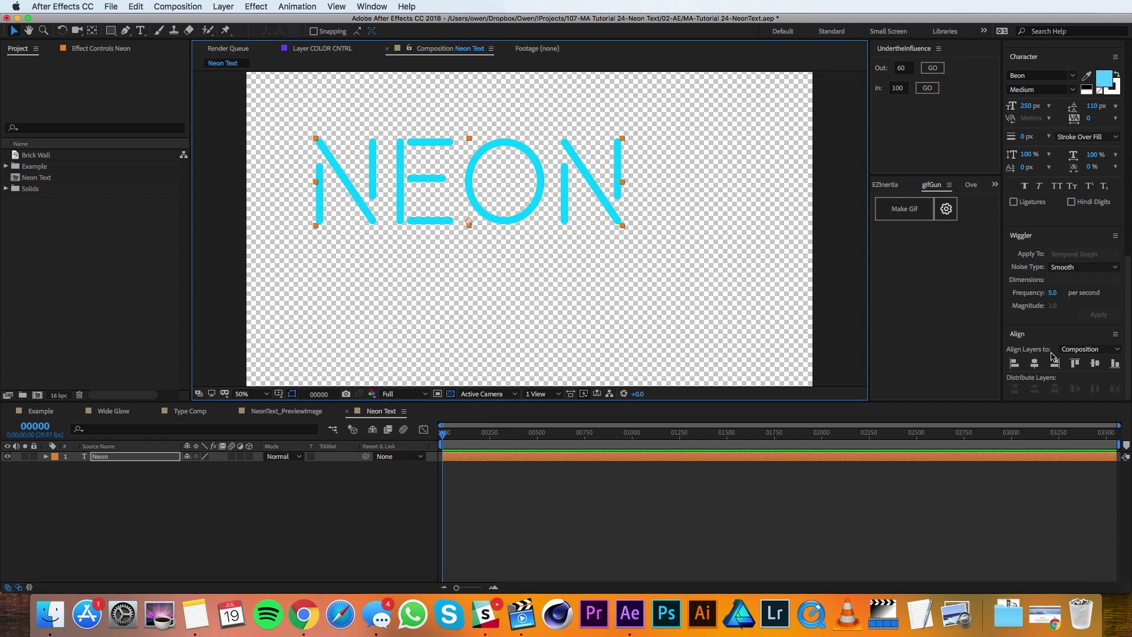
Centre the NEON text horizontally and vertically, and bring up the Beon font's web page.
{"action": "left_click", "coordinate": [1035, 363]}
{"action": "left_click", "coordinate": [1095, 363]}
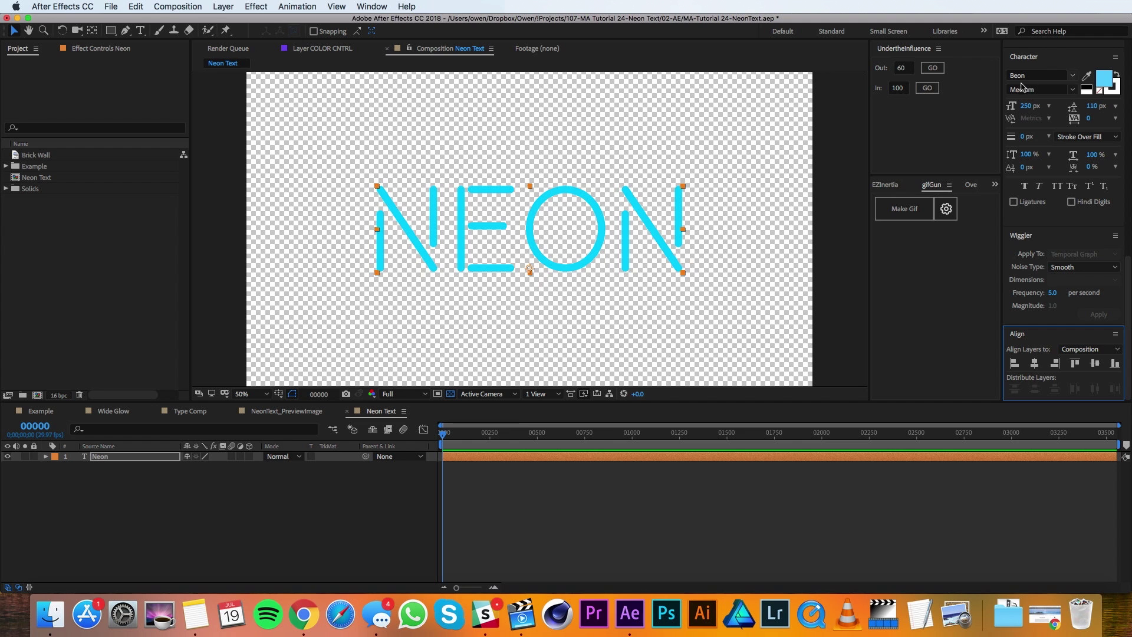
{"action": "left_click", "coordinate": [307, 615]}
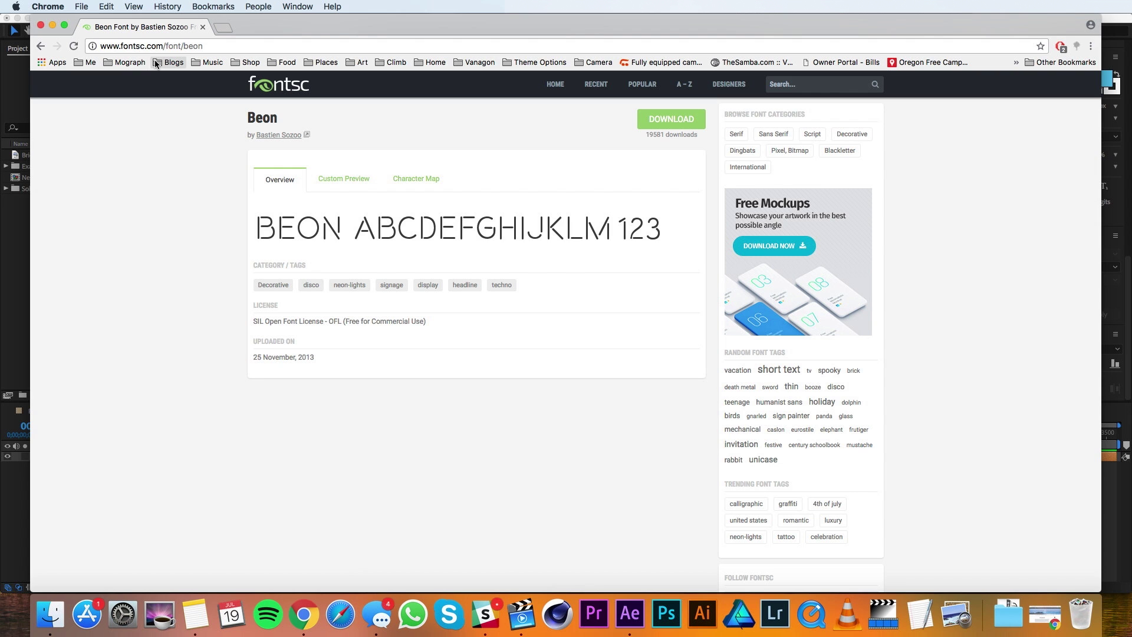
Pre-compose the Neon text layer into a composition named 'Type', then view it over black.
{"action": "key", "text": "super+Tab"}
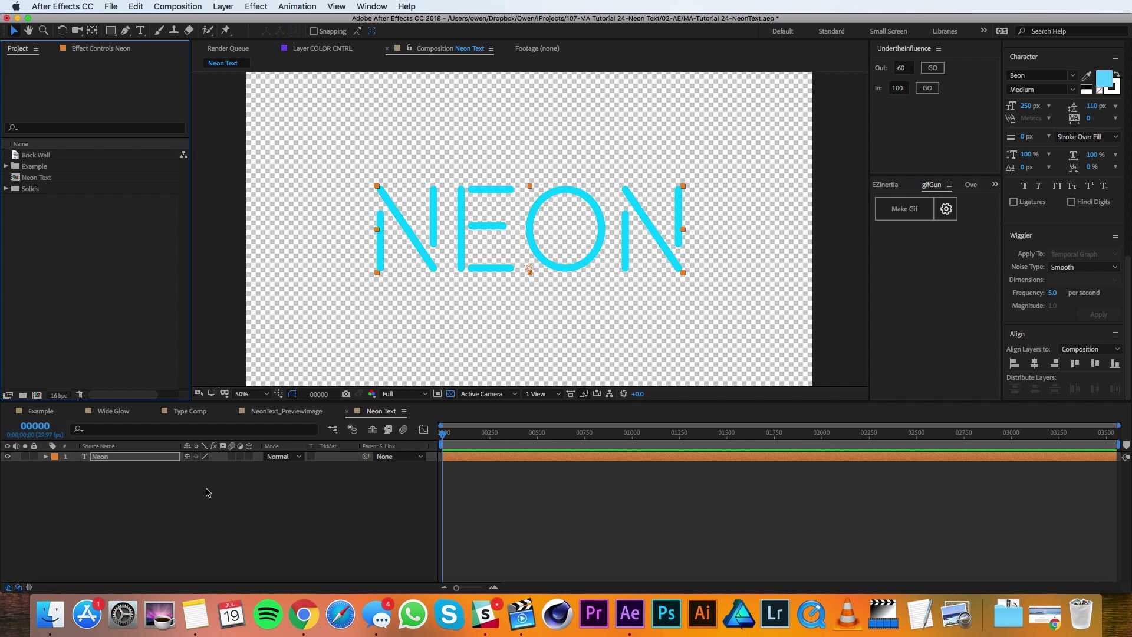
{"action": "left_click", "coordinate": [119, 463]}
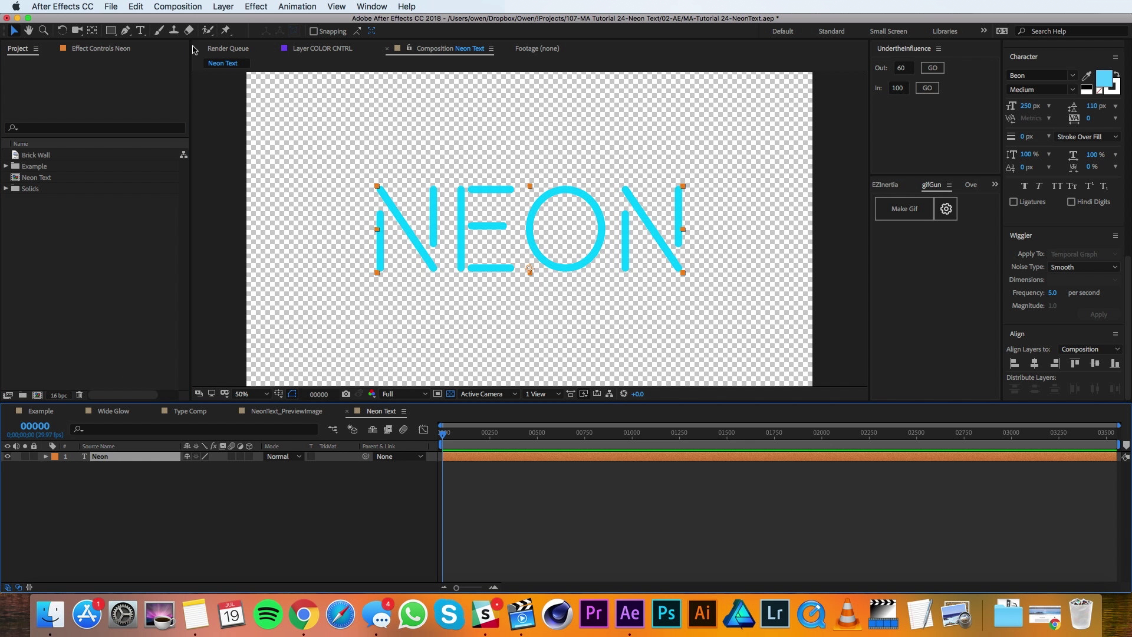
{"action": "left_click", "coordinate": [225, 6]}
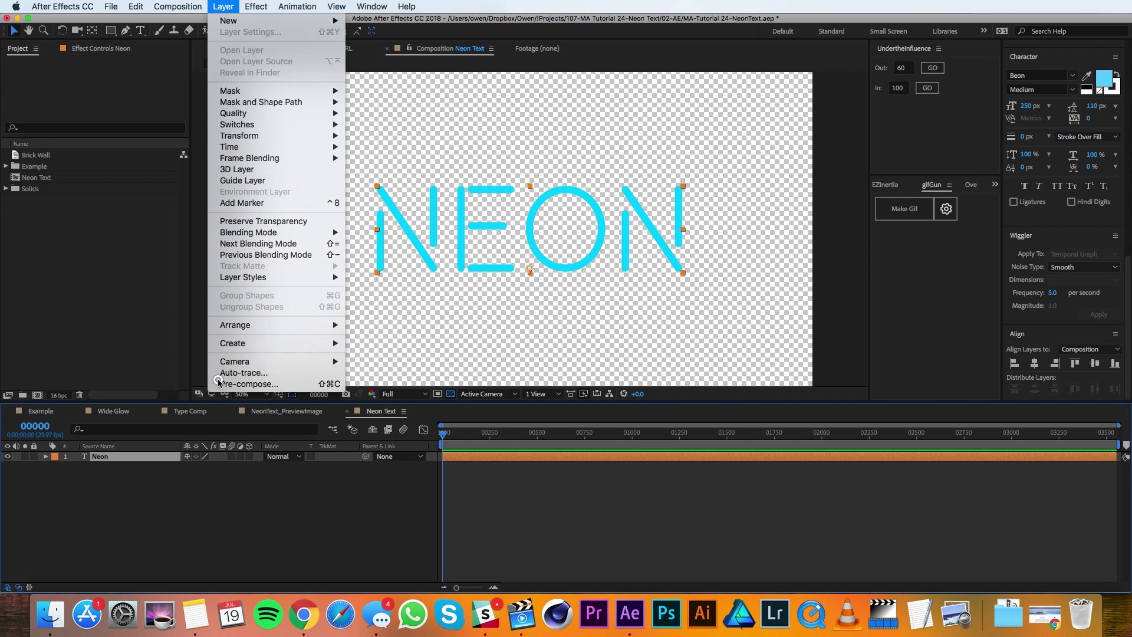
{"action": "left_click", "coordinate": [249, 384]}
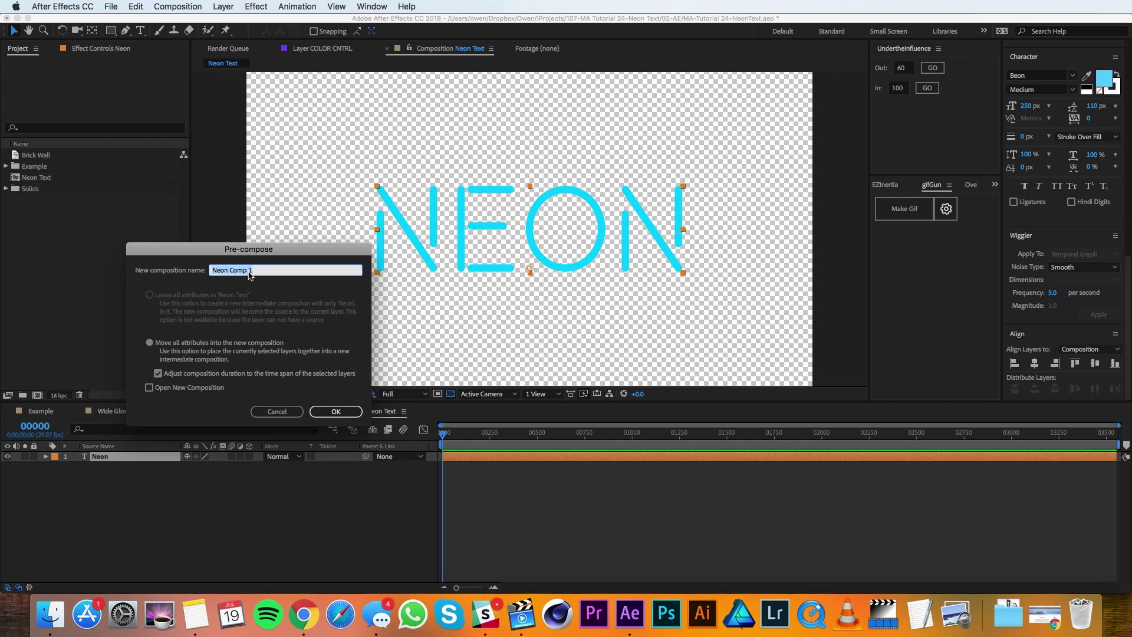
{"action": "type", "text": "Type"}
{"action": "left_click", "coordinate": [334, 411]}
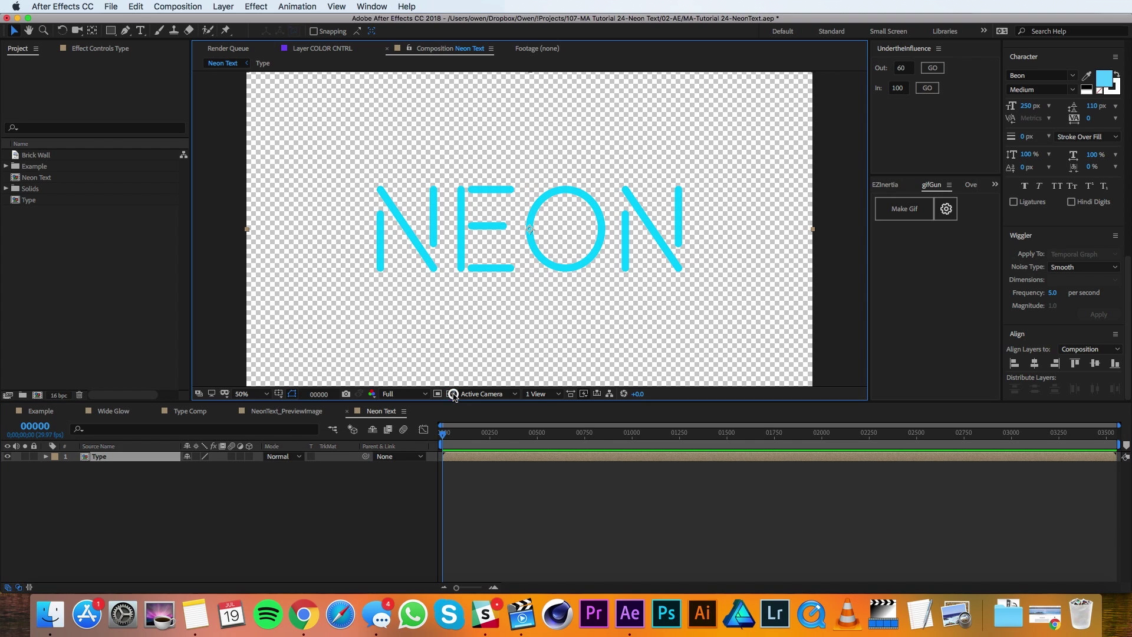
{"action": "left_click", "coordinate": [452, 394]}
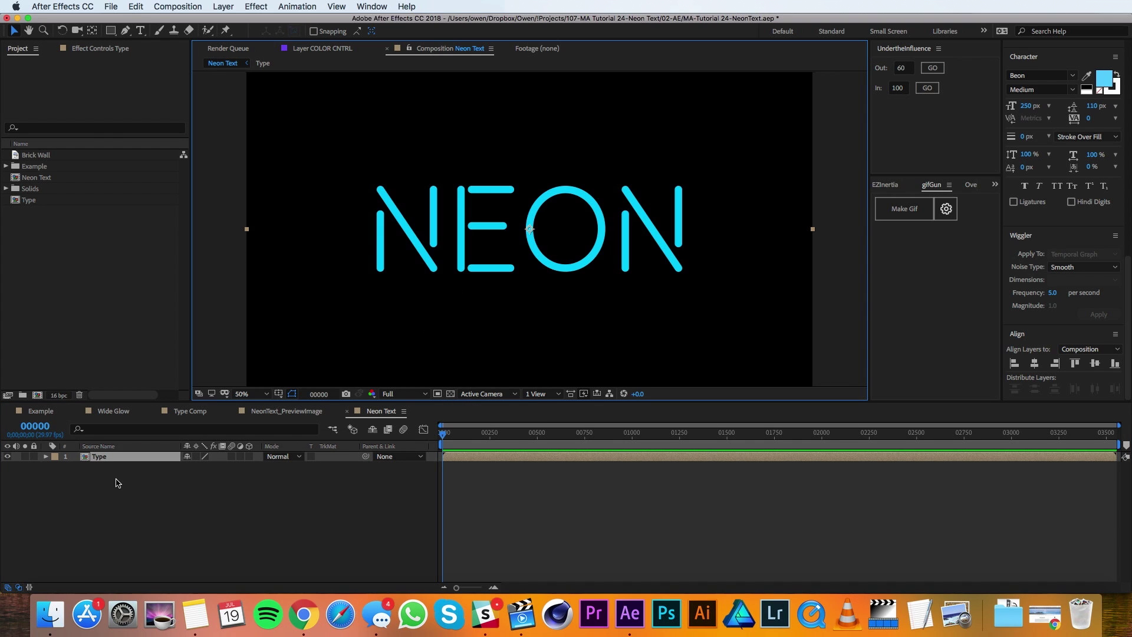
Duplicate Type as 'Glow 1' with Fast Box Blur radius 3 in Add blending mode.
{"action": "left_click", "coordinate": [112, 459]}
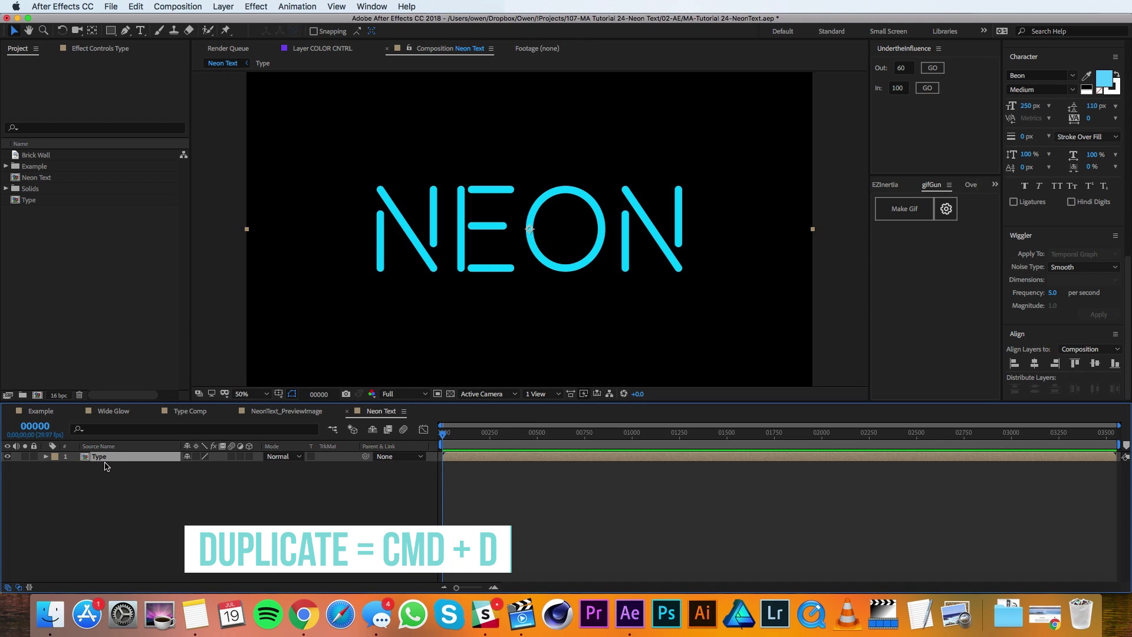
{"action": "key", "text": "super+d"}
{"action": "key", "text": "Return"}
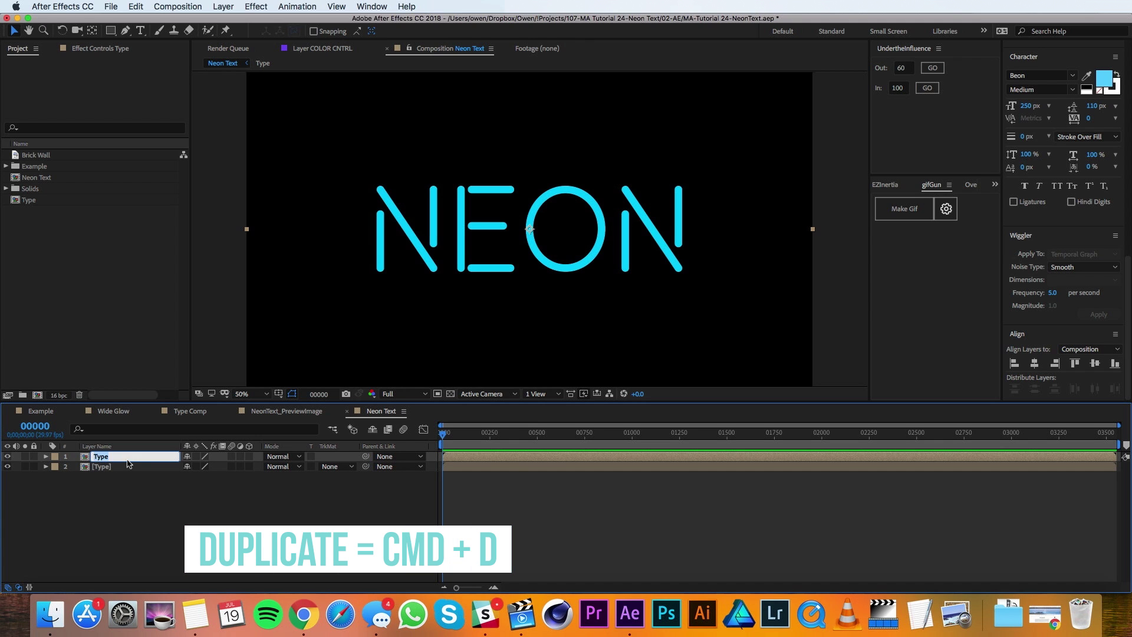
{"action": "type", "text": "Glow 1"}
{"action": "key", "text": "Return"}
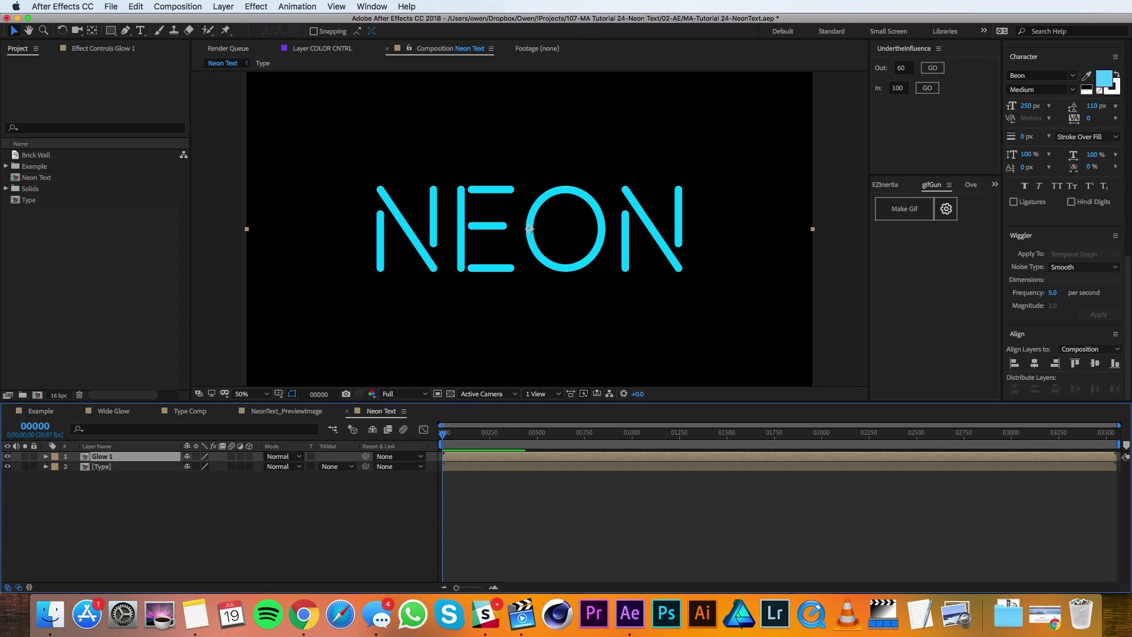
{"action": "left_click", "coordinate": [264, 6]}
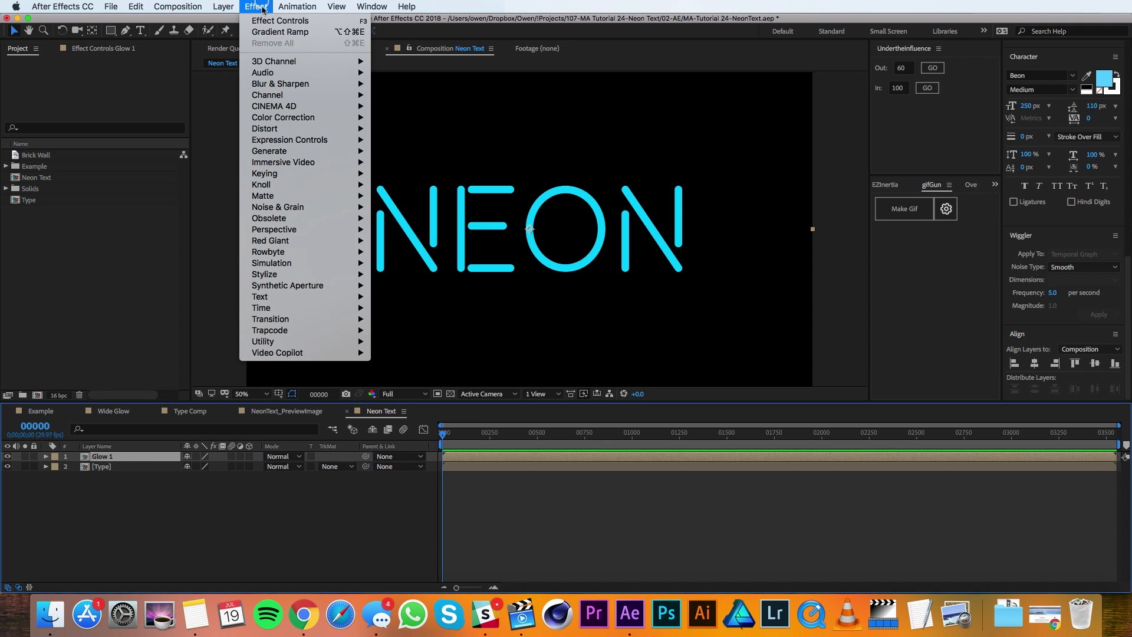
{"action": "mouse_move", "coordinate": [328, 83]}
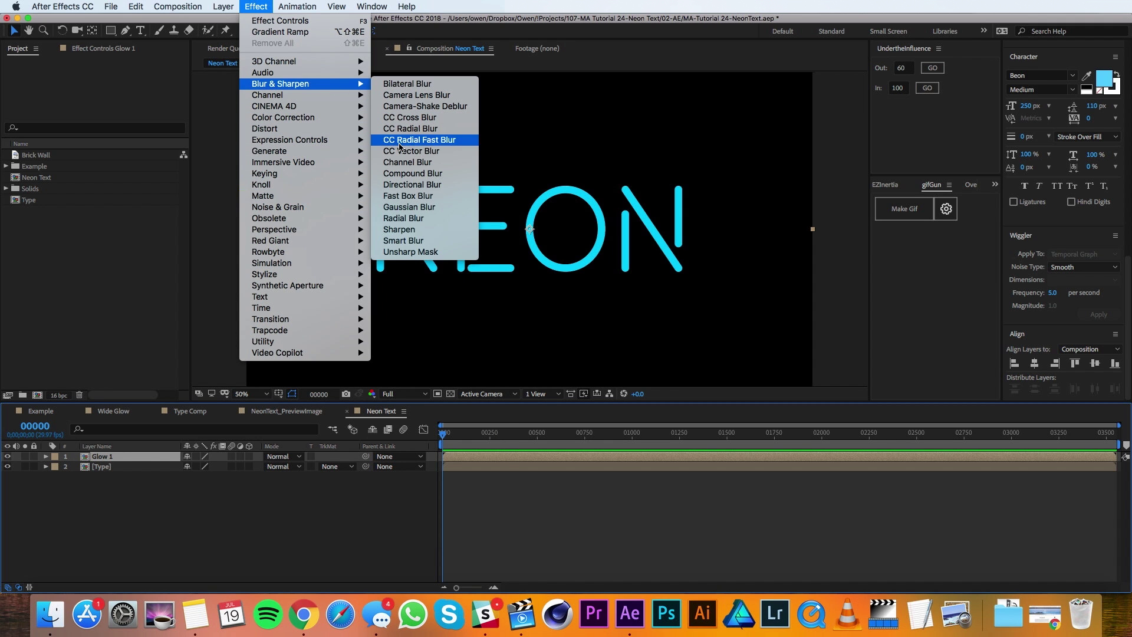
{"action": "left_click", "coordinate": [429, 197]}
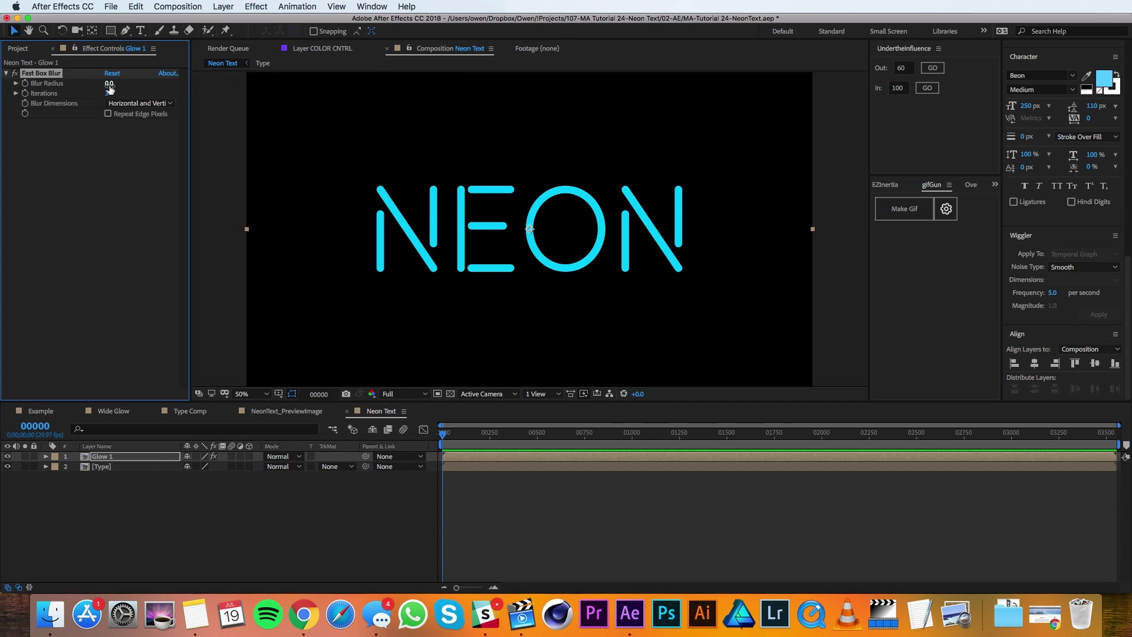
{"action": "left_click", "coordinate": [109, 84]}
{"action": "key", "text": "Return"}
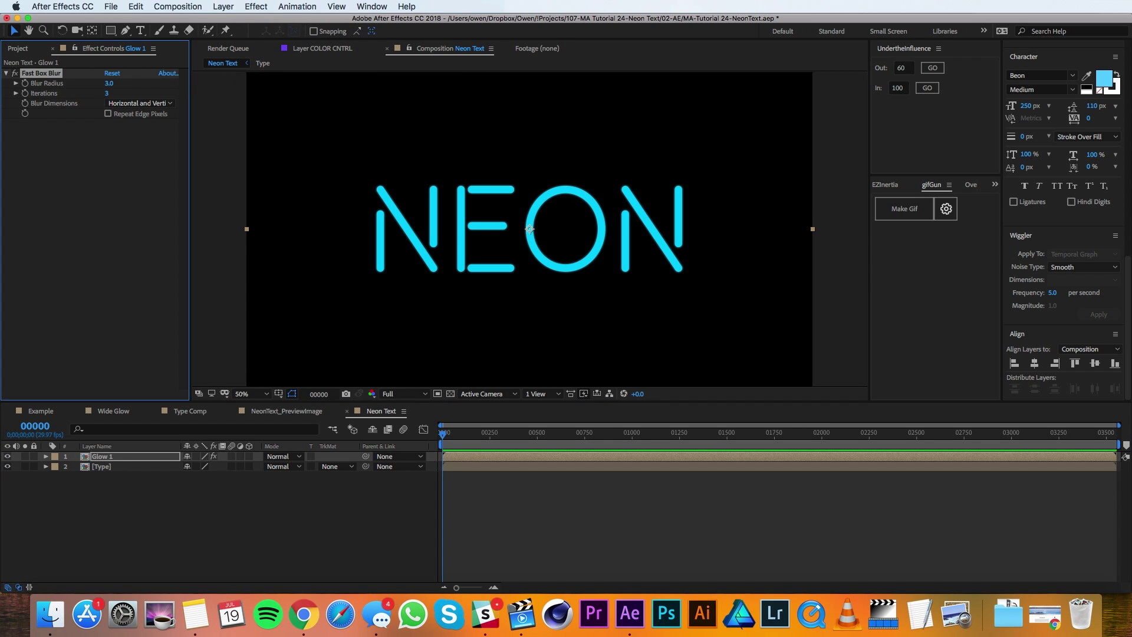
{"action": "left_click", "coordinate": [282, 456]}
{"action": "left_click", "coordinate": [306, 234]}
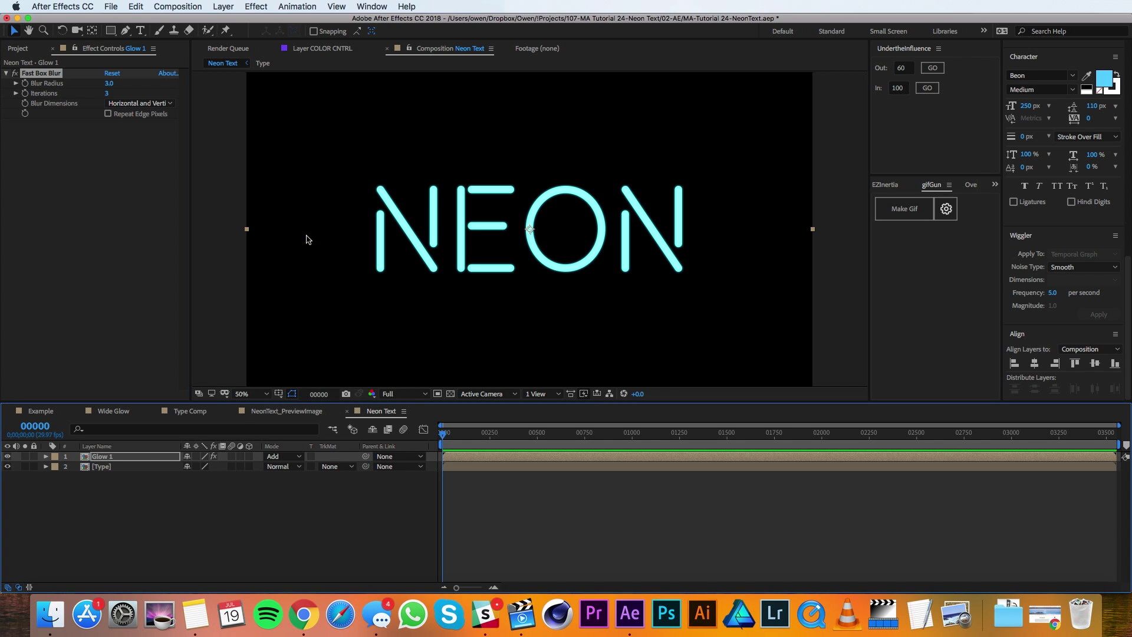
Duplicate Glow 1 into Glow 2 and raise its Blur Radius to 15.
{"action": "left_click", "coordinate": [135, 458]}
{"action": "key", "text": "super+d"}
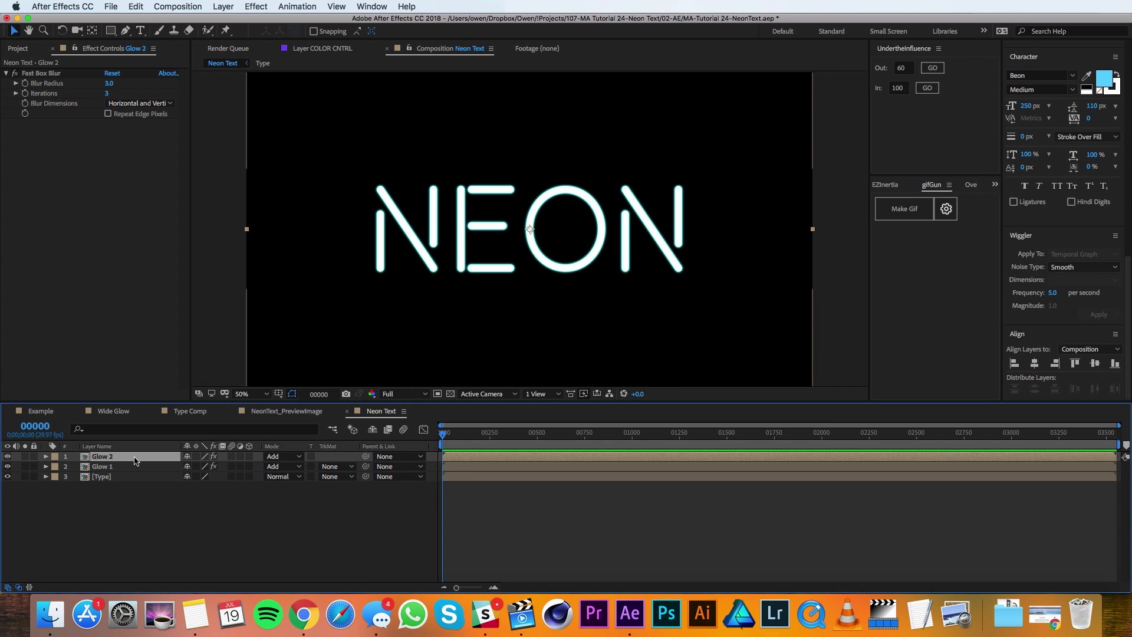
{"action": "left_click", "coordinate": [110, 84]}
{"action": "type", "text": "15"}
{"action": "key", "text": "Return"}
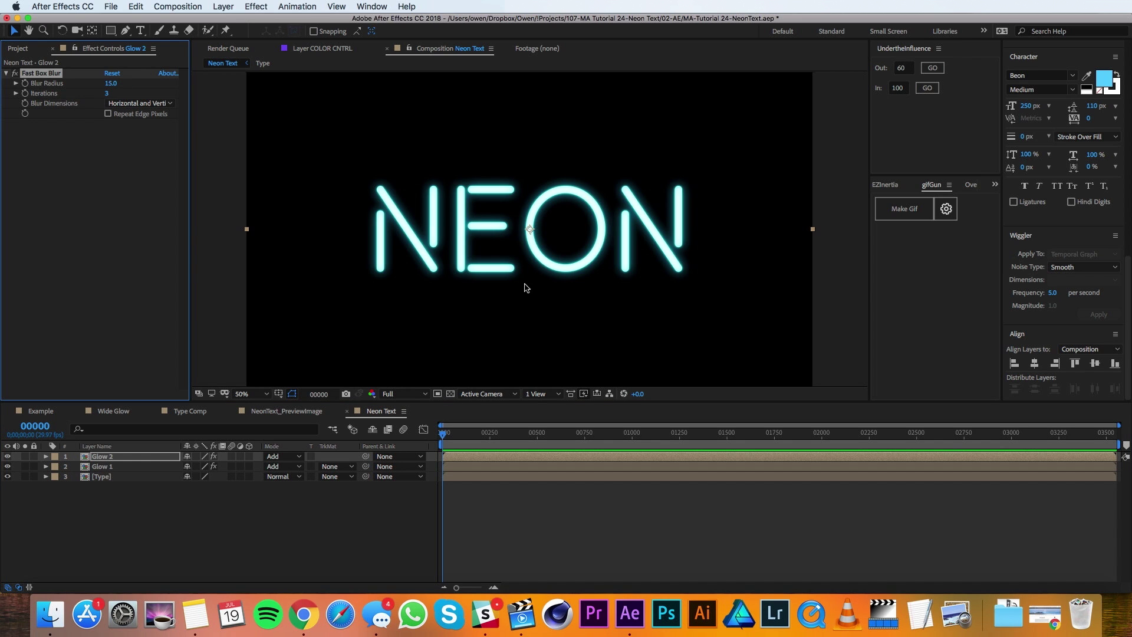
{"action": "left_click", "coordinate": [104, 500]}
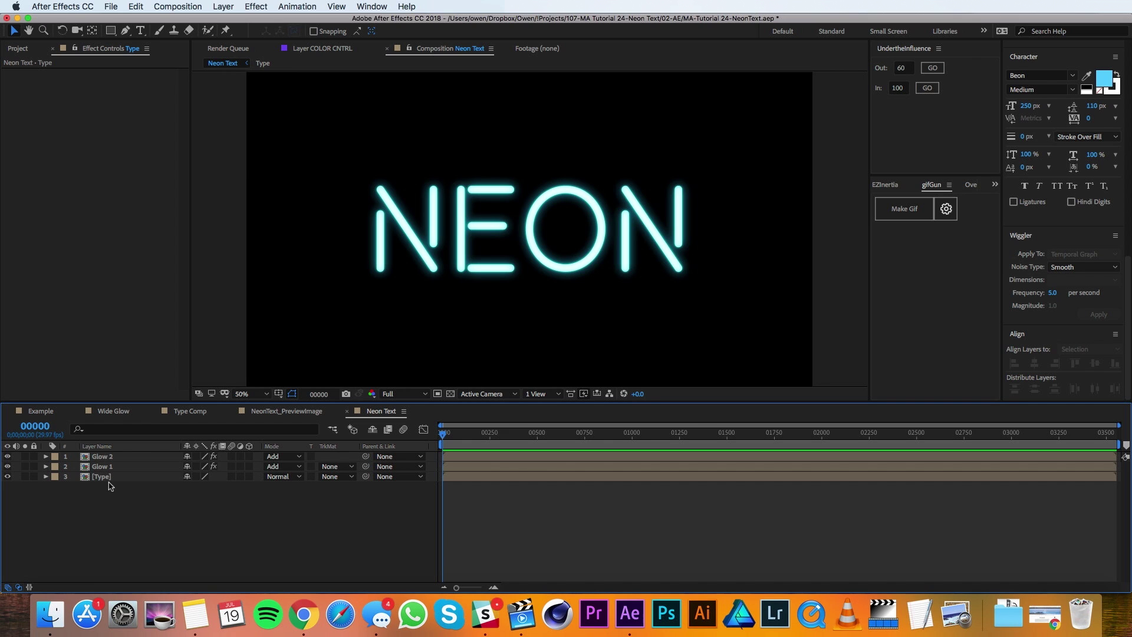
Duplicate the Type layer and give it a size-20 Stroke style in the sampled light-cyan colour.
{"action": "left_click", "coordinate": [106, 477]}
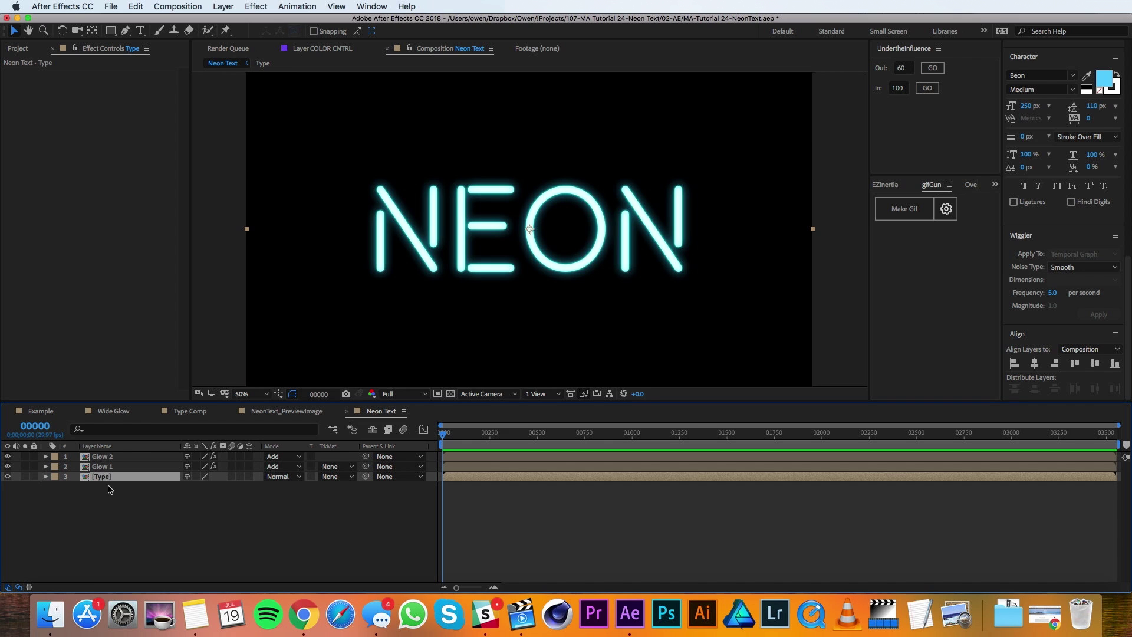
{"action": "key", "text": "super+d"}
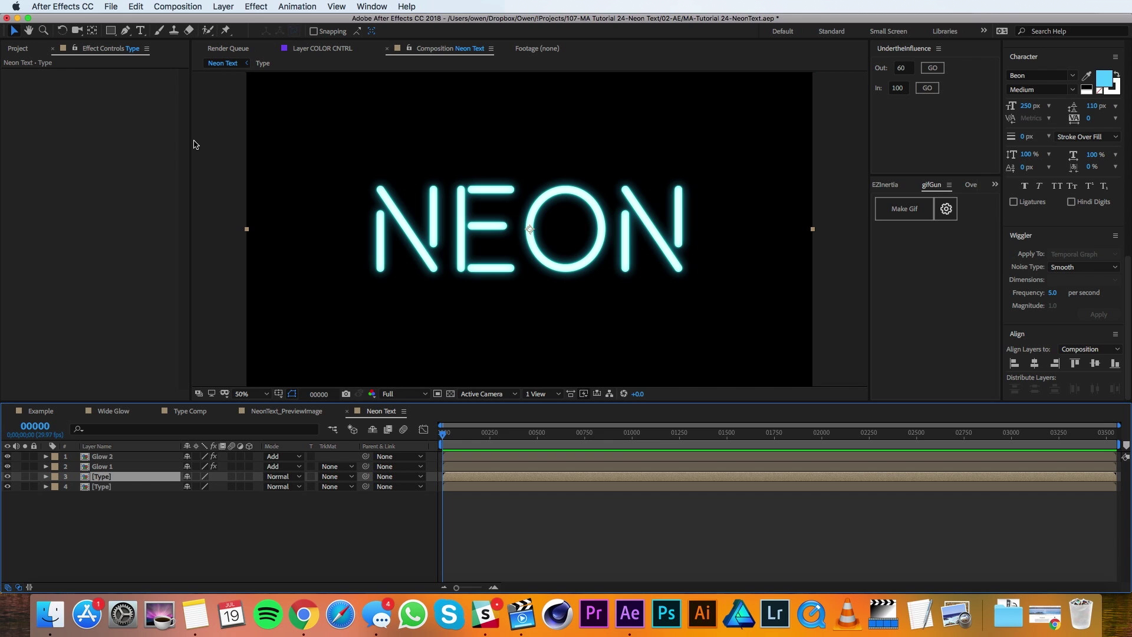
{"action": "left_click", "coordinate": [229, 5]}
{"action": "mouse_move", "coordinate": [250, 279]}
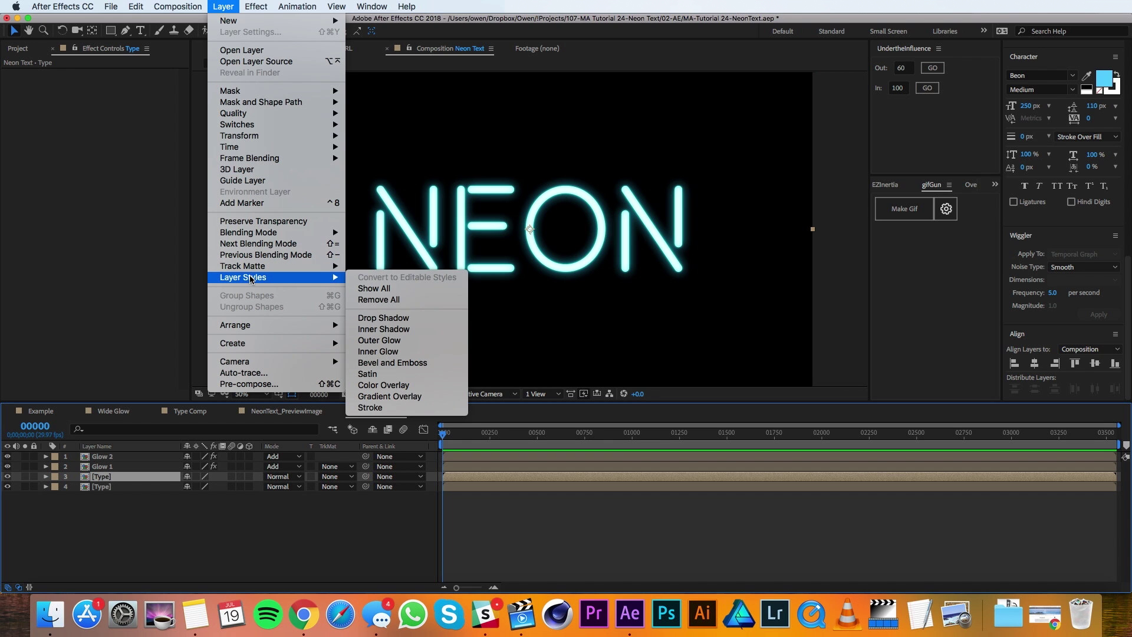
{"action": "left_click", "coordinate": [378, 408]}
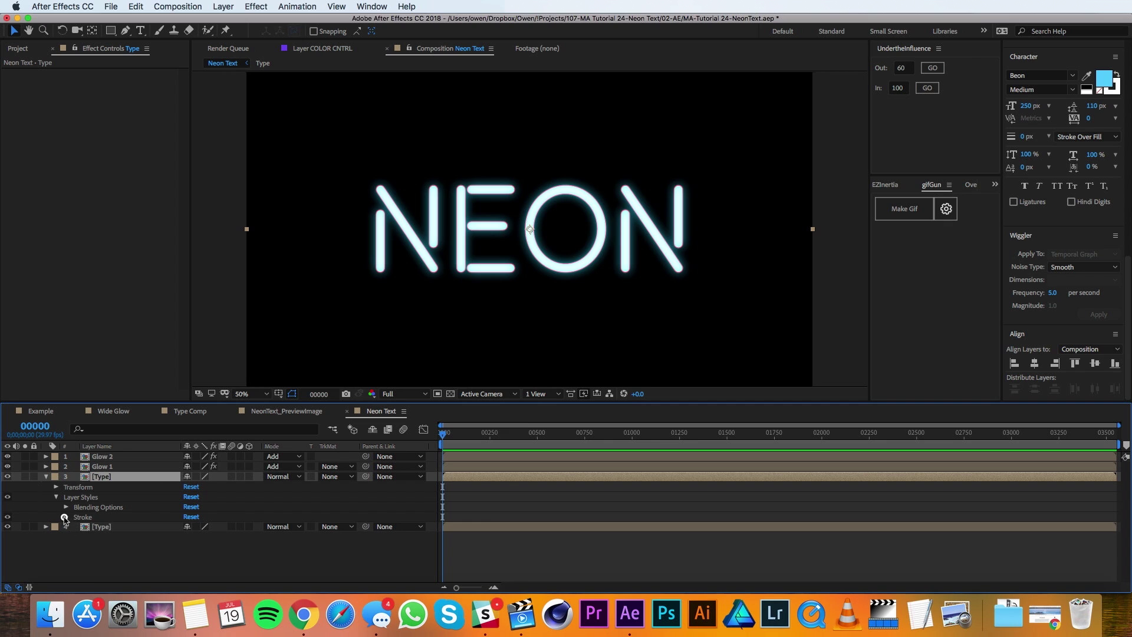
{"action": "left_click", "coordinate": [66, 517]}
{"action": "left_click", "coordinate": [188, 548]}
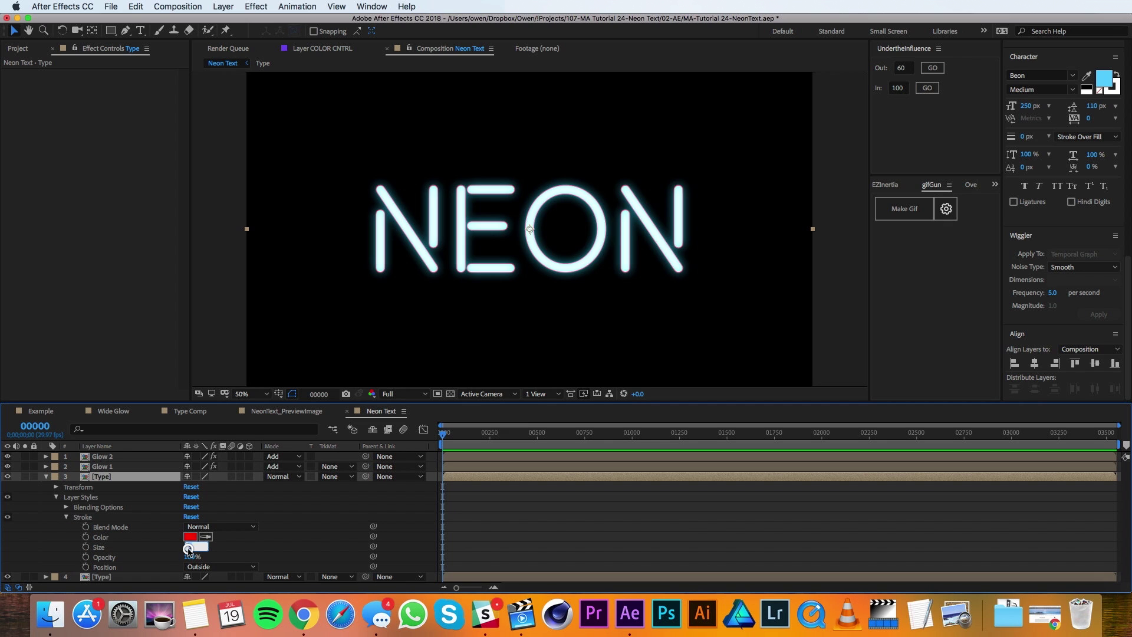
{"action": "type", "text": "3"}
{"action": "left_click", "coordinate": [206, 536]}
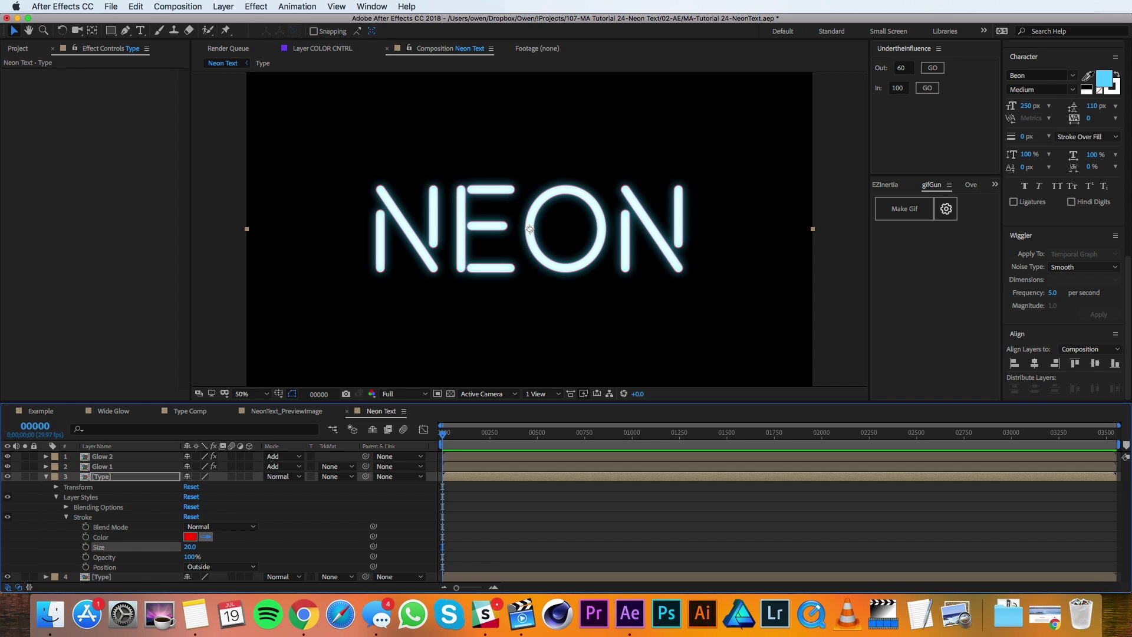
{"action": "left_click", "coordinate": [1101, 77]}
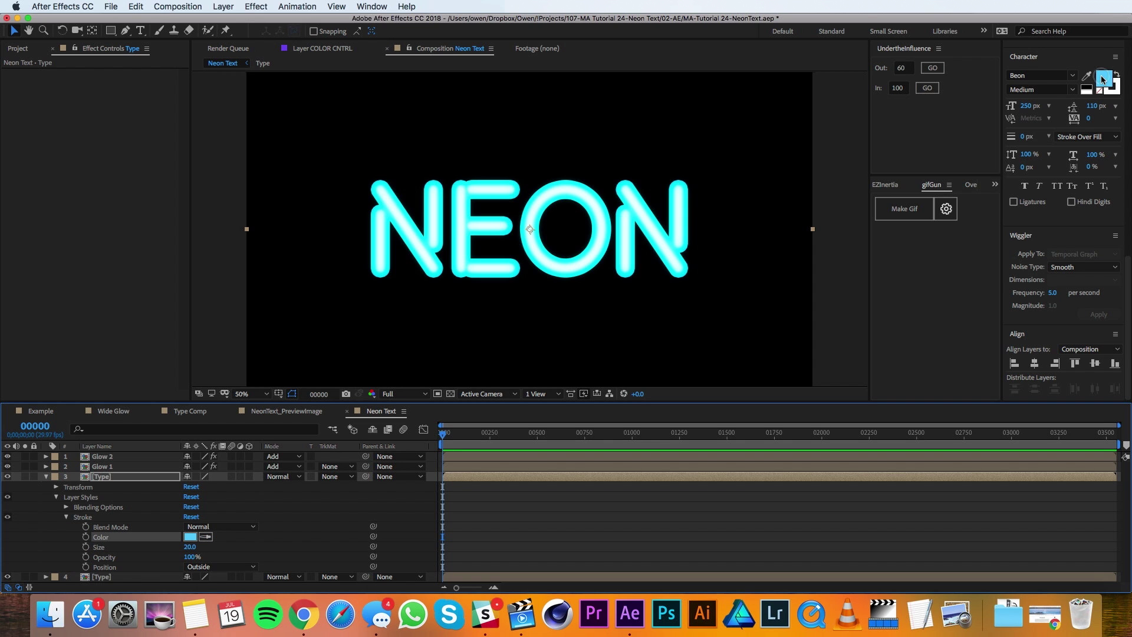
{"action": "left_click", "coordinate": [134, 479]}
{"action": "left_click", "coordinate": [223, 6]}
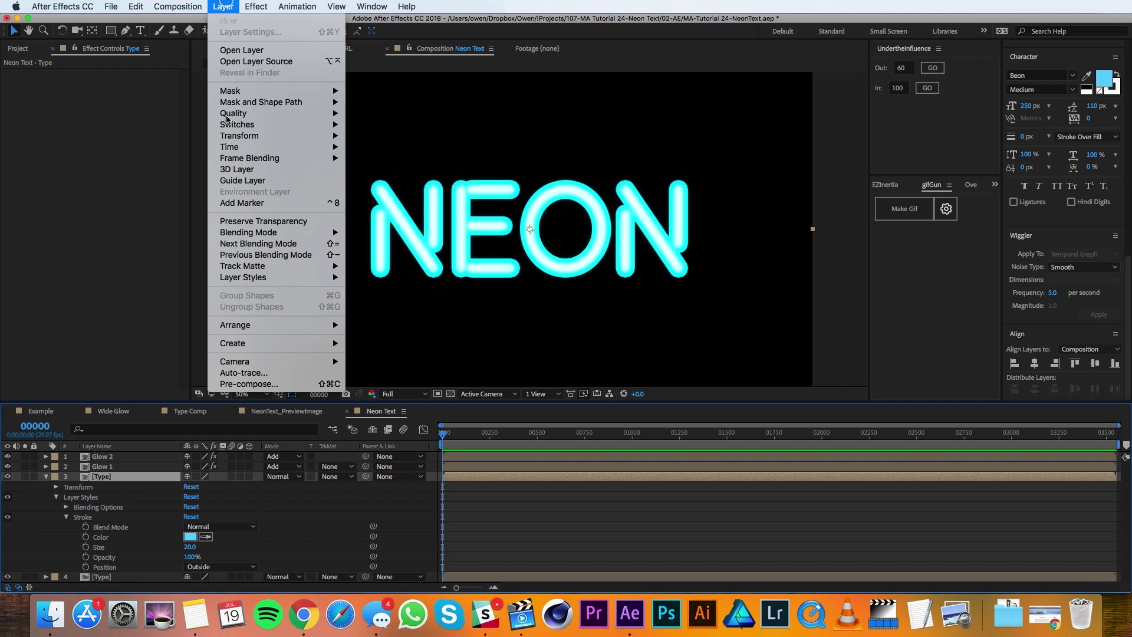
Pre-compose the stroked Type layer with all attributes moved, naming it starting with 'W'.
{"action": "left_click", "coordinate": [246, 384]}
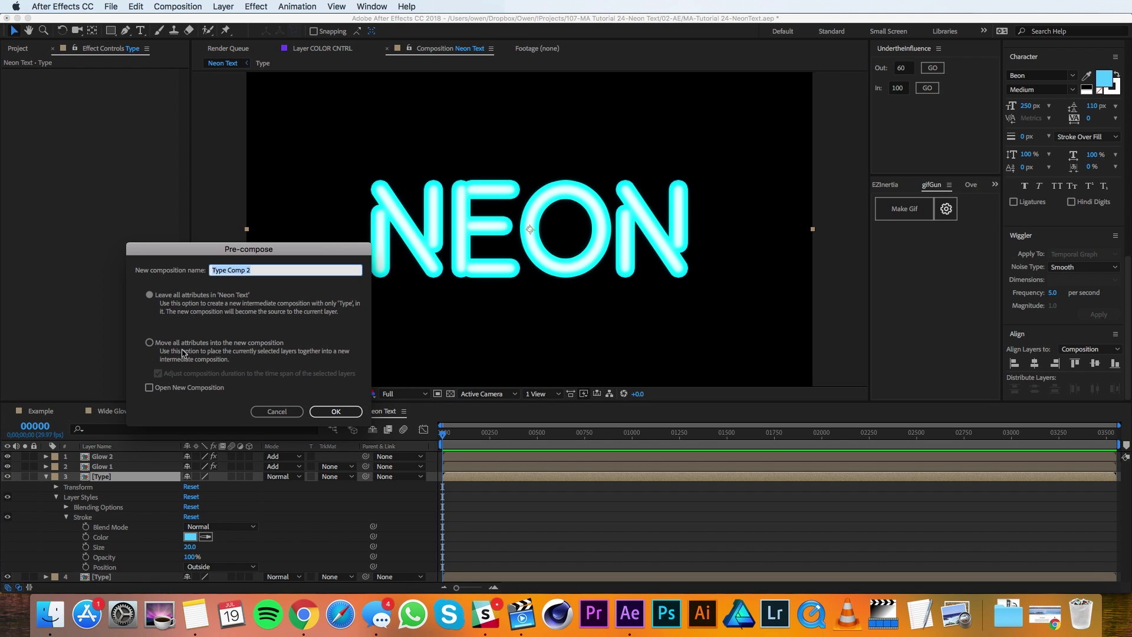
{"action": "left_click", "coordinate": [179, 348]}
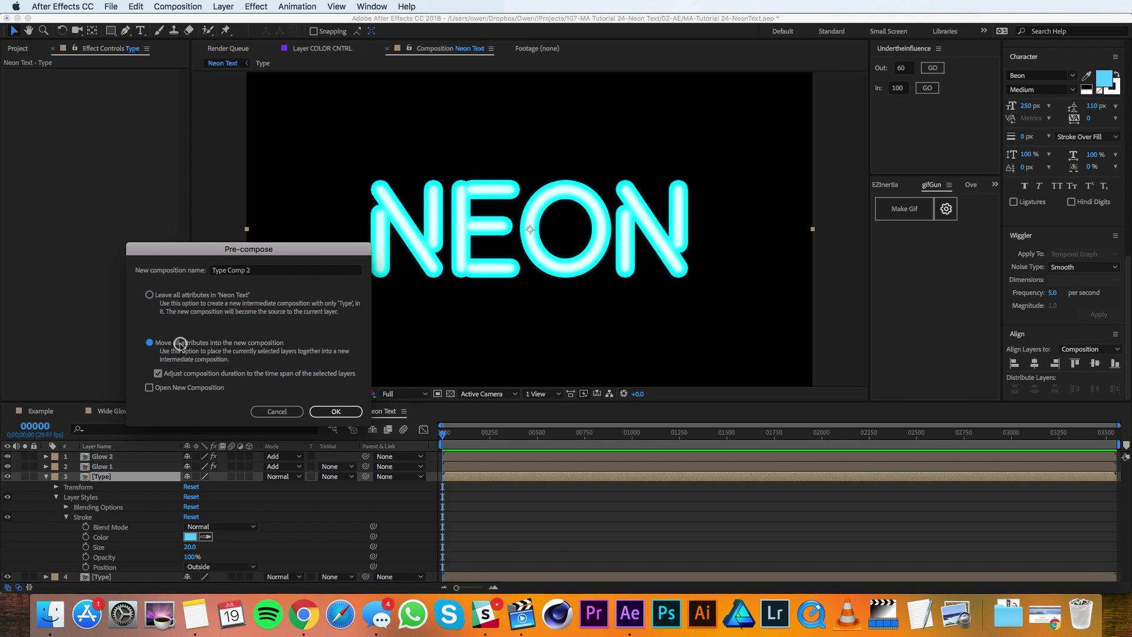
{"action": "left_click_drag", "start_coordinate": [256, 271], "coordinate": [165, 267]}
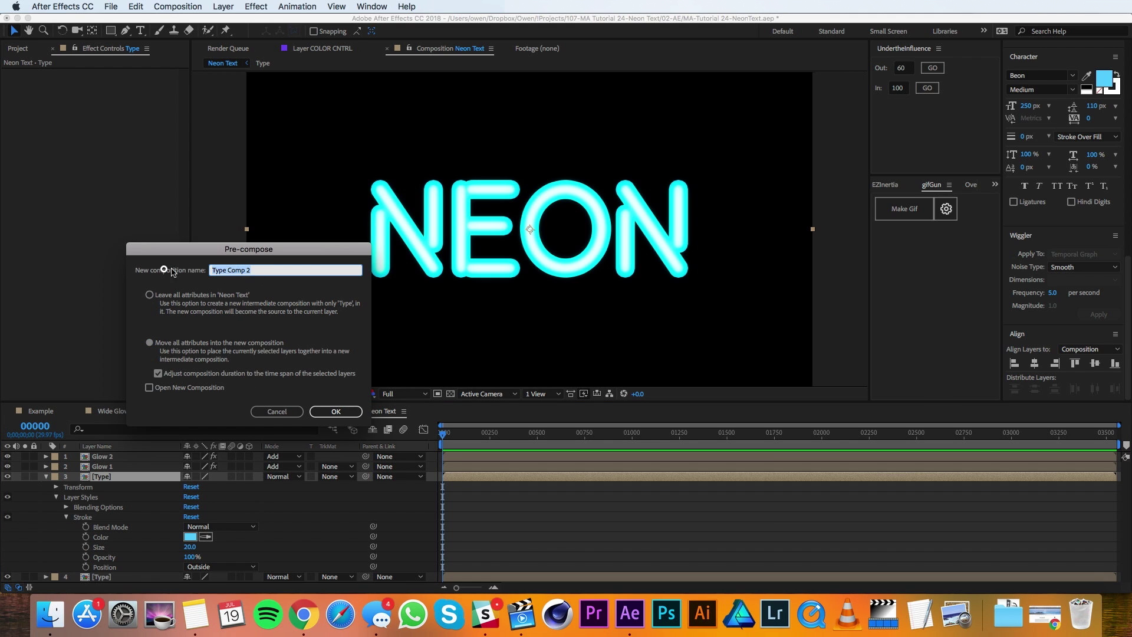
{"action": "type", "text": "Wide Glow"}
Create the Wide Glow precomp, set it to Lighten, and move it below Type.
{"action": "left_click", "coordinate": [345, 411]}
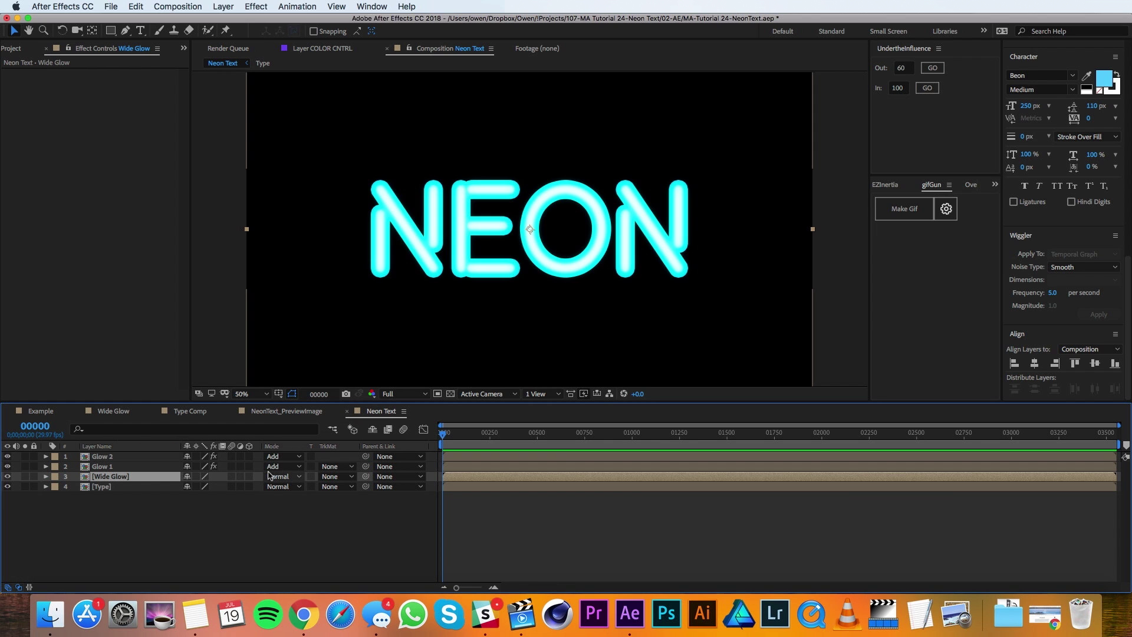
{"action": "left_click", "coordinate": [273, 477]}
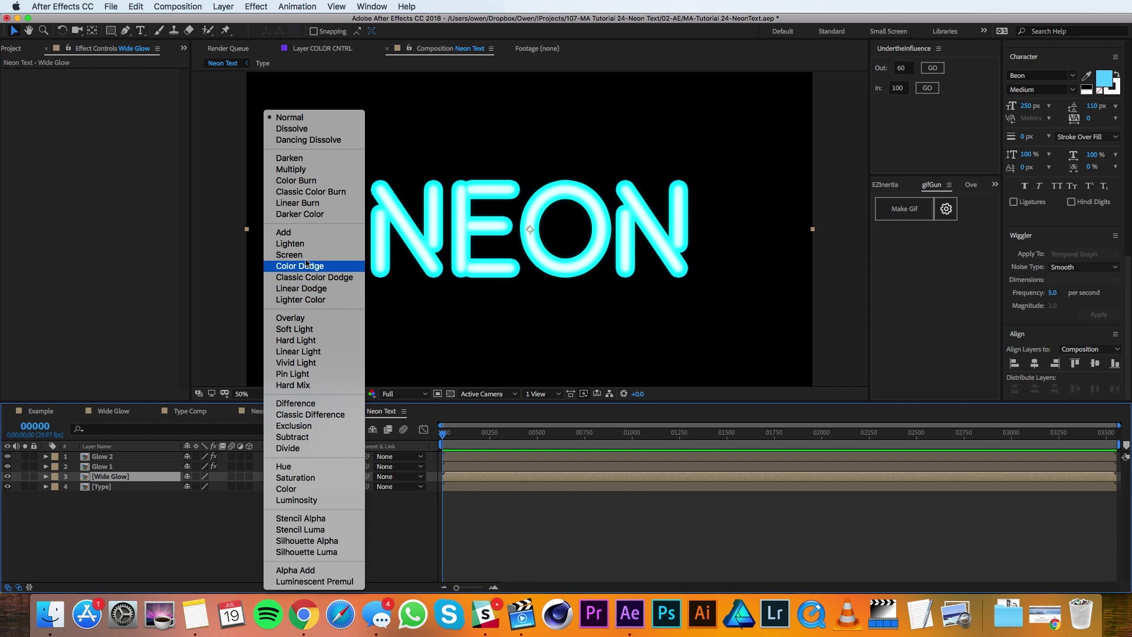
{"action": "left_click", "coordinate": [278, 243]}
{"action": "left_click_drag", "start_coordinate": [116, 479], "coordinate": [115, 492]}
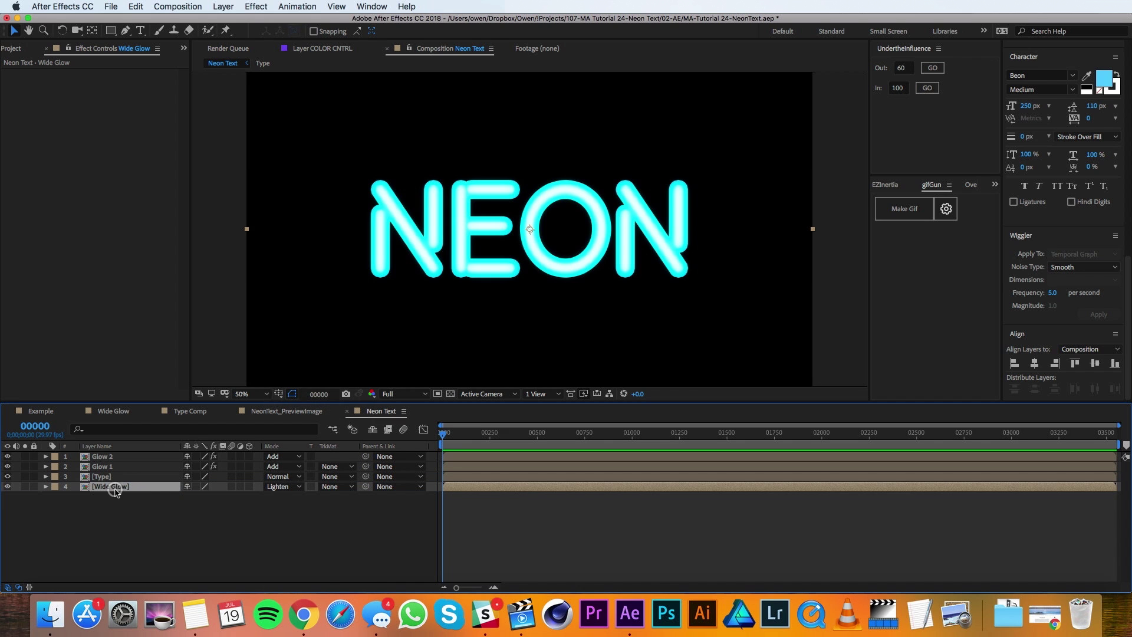
Give Wide Glow a Gaussian Blur of 750 and 75% opacity.
{"action": "left_click", "coordinate": [256, 6]}
{"action": "mouse_move", "coordinate": [317, 84]}
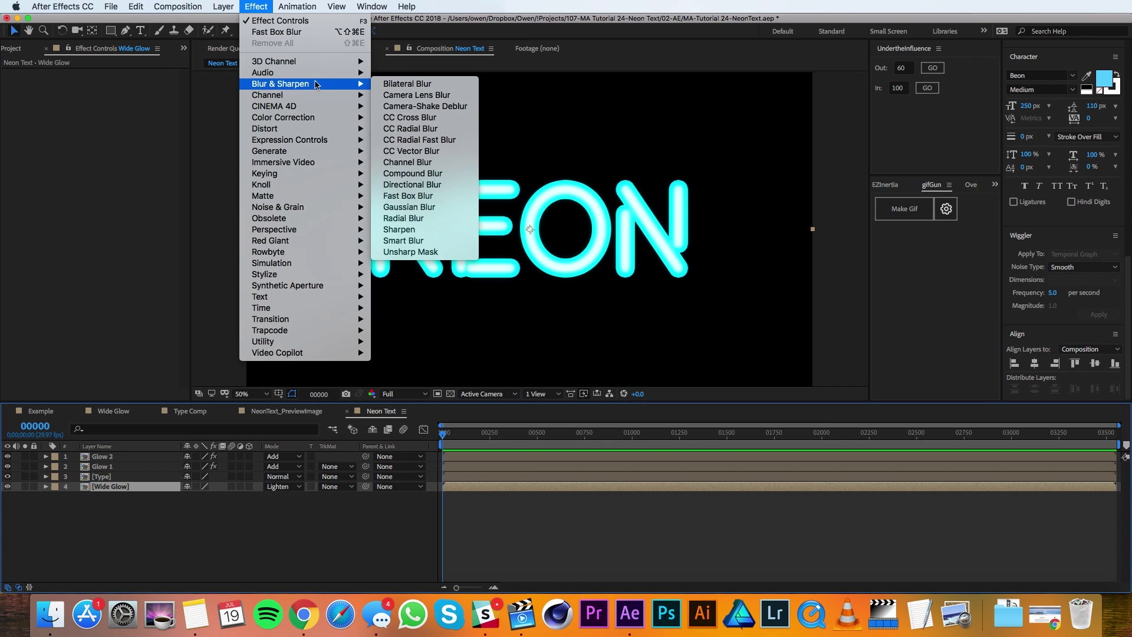
{"action": "left_click", "coordinate": [441, 207]}
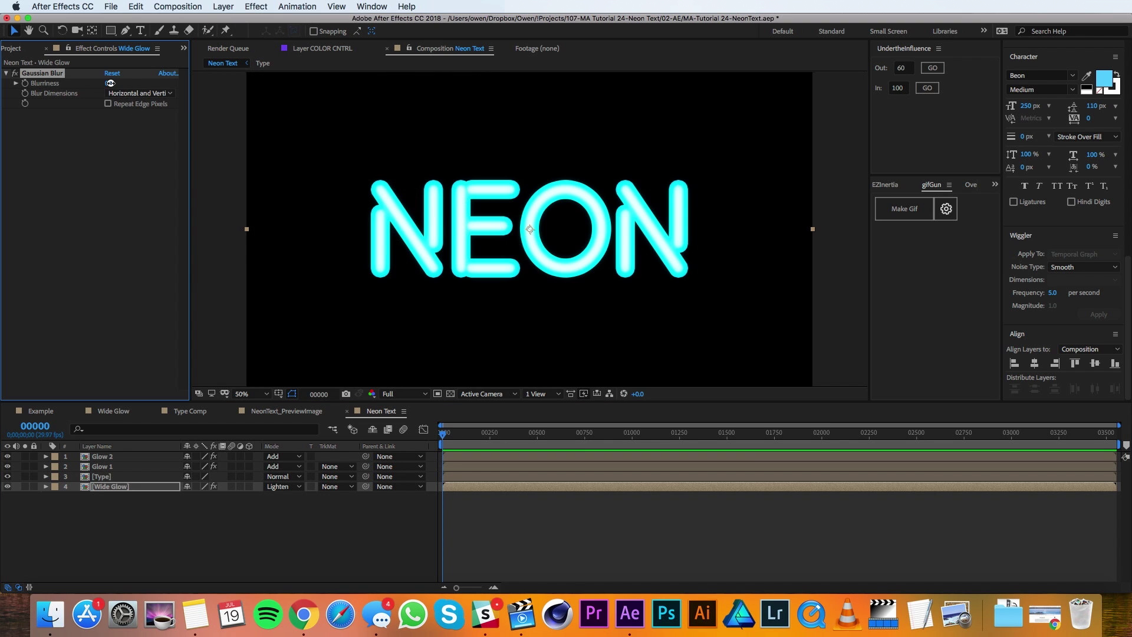
{"action": "left_click", "coordinate": [112, 83]}
{"action": "key", "text": "Return"}
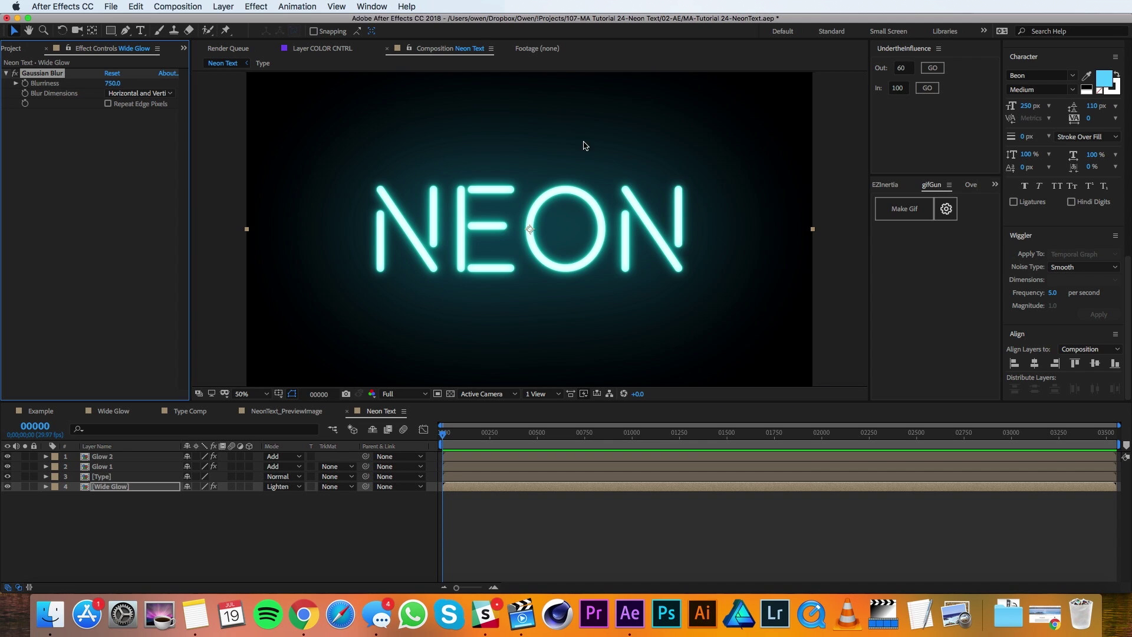
{"action": "key", "text": "t"}
{"action": "left_click", "coordinate": [190, 496]}
{"action": "type", "text": "75"}
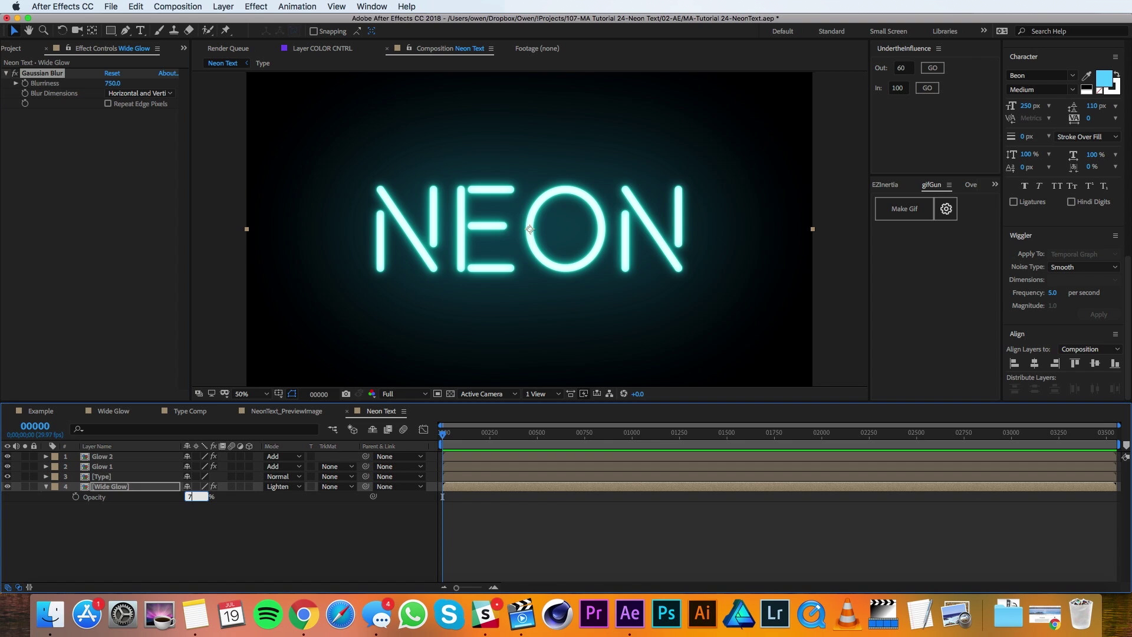
{"action": "key", "text": "Return"}
Parent Wide Glow, Glow 1 and Glow 2 to the Type layer.
{"action": "left_click", "coordinate": [124, 497]}
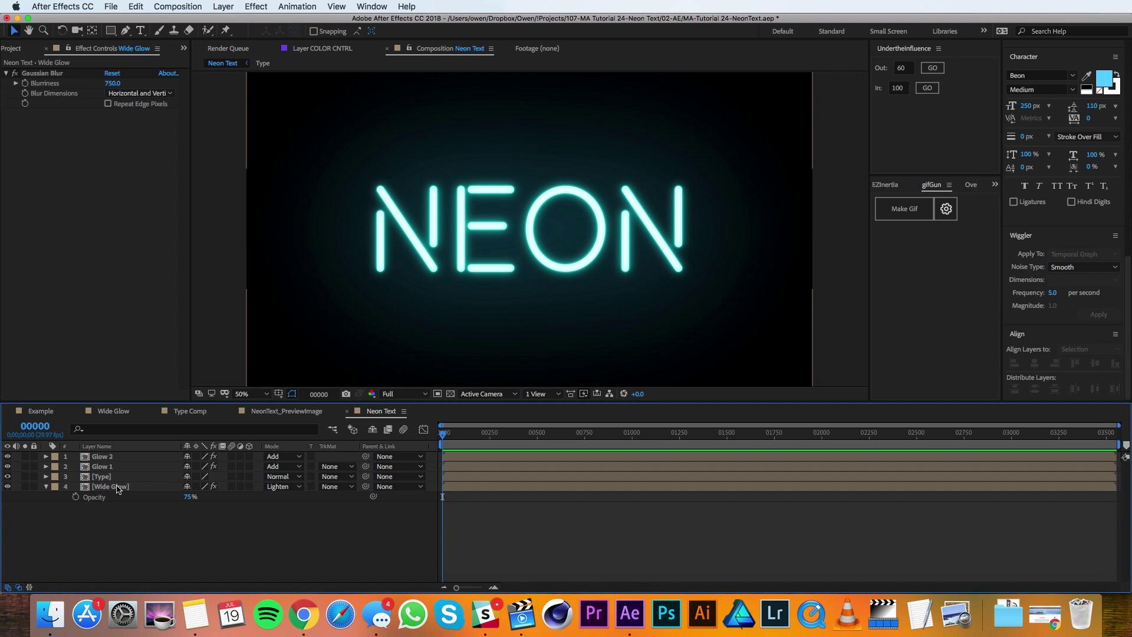
{"action": "left_click", "coordinate": [116, 488]}
{"action": "left_click", "coordinate": [106, 467], "text": "shift"}
{"action": "left_click", "coordinate": [107, 457], "text": "shift"}
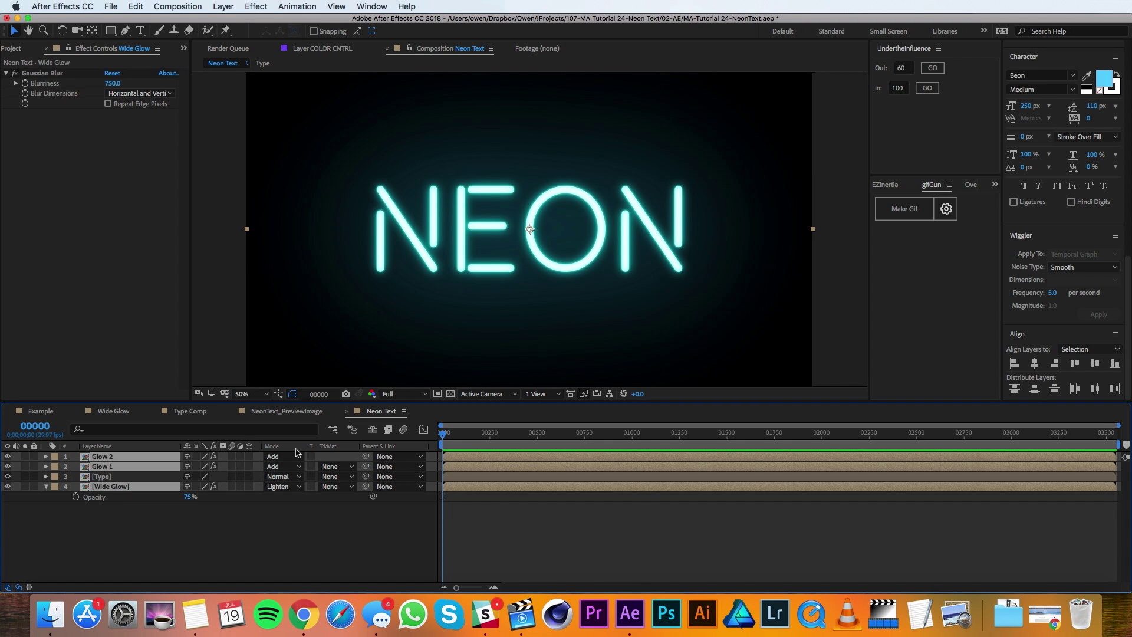
{"action": "left_click_drag", "start_coordinate": [366, 467], "coordinate": [350, 478]}
{"action": "left_click", "coordinate": [260, 548]}
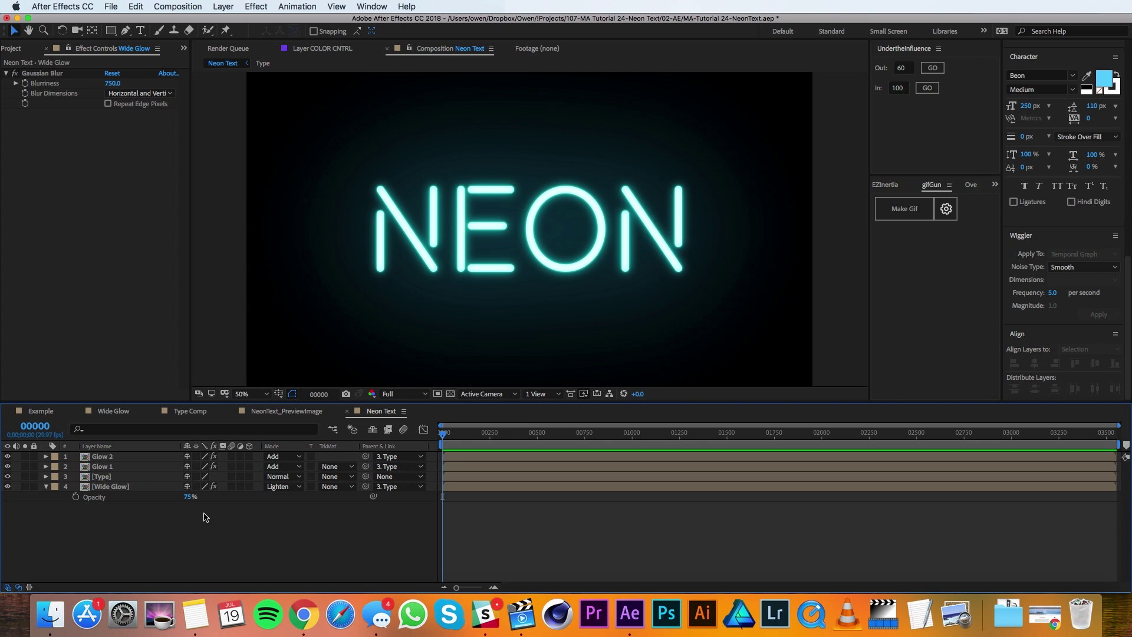
Duplicate Type, rename the copy 'Caustics', and place it below Type.
{"action": "left_click", "coordinate": [110, 477]}
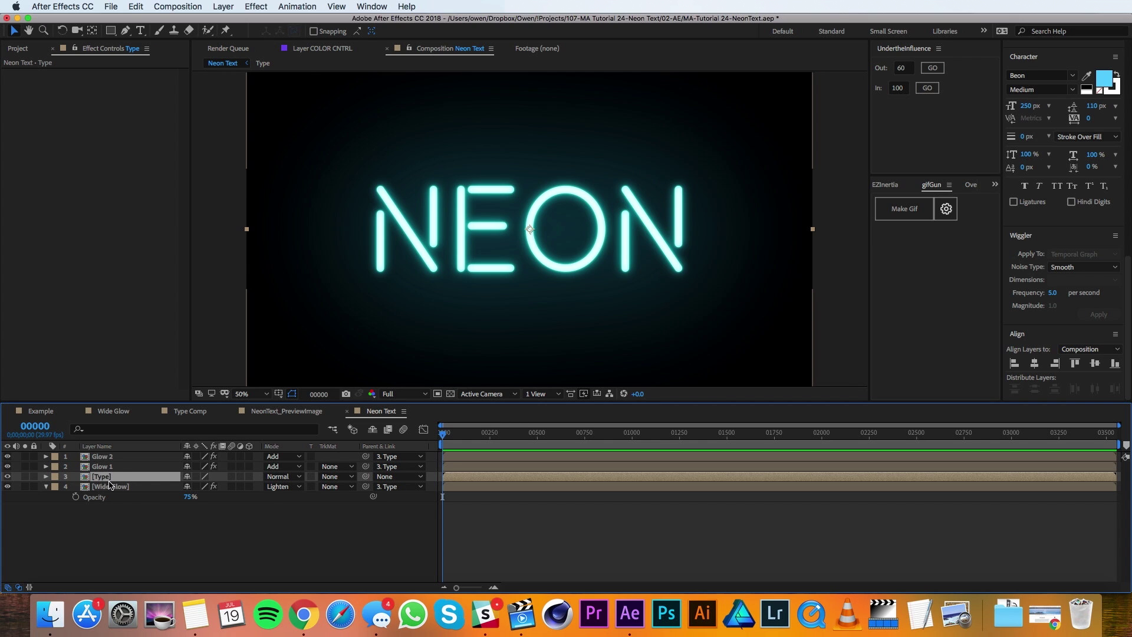
{"action": "key", "text": "super+d"}
{"action": "key", "text": "Return"}
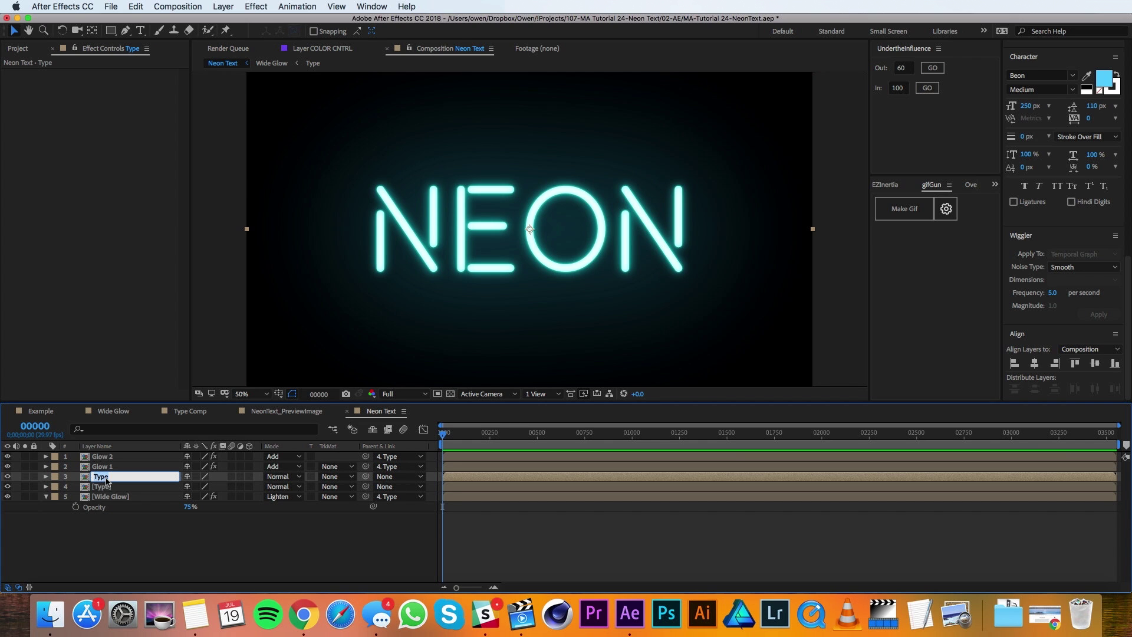
{"action": "type", "text": "Caustics"}
{"action": "key", "text": "Return"}
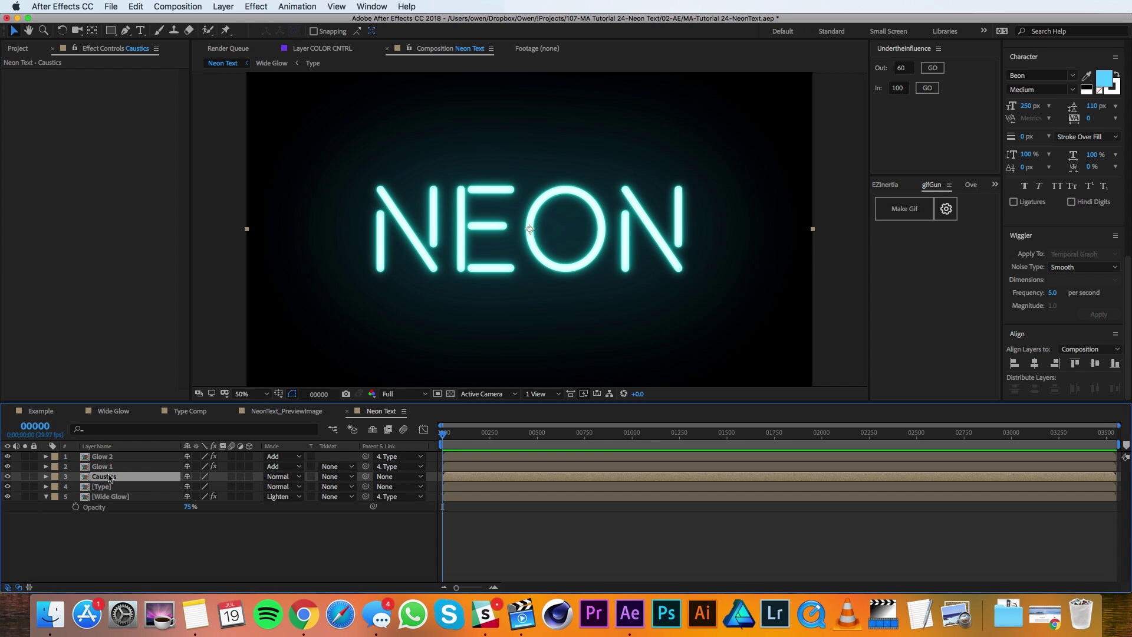
{"action": "left_click_drag", "start_coordinate": [109, 478], "coordinate": [108, 490]}
Apply the Simulation > Caustics effect to the Caustics layer.
{"action": "left_click", "coordinate": [255, 6]}
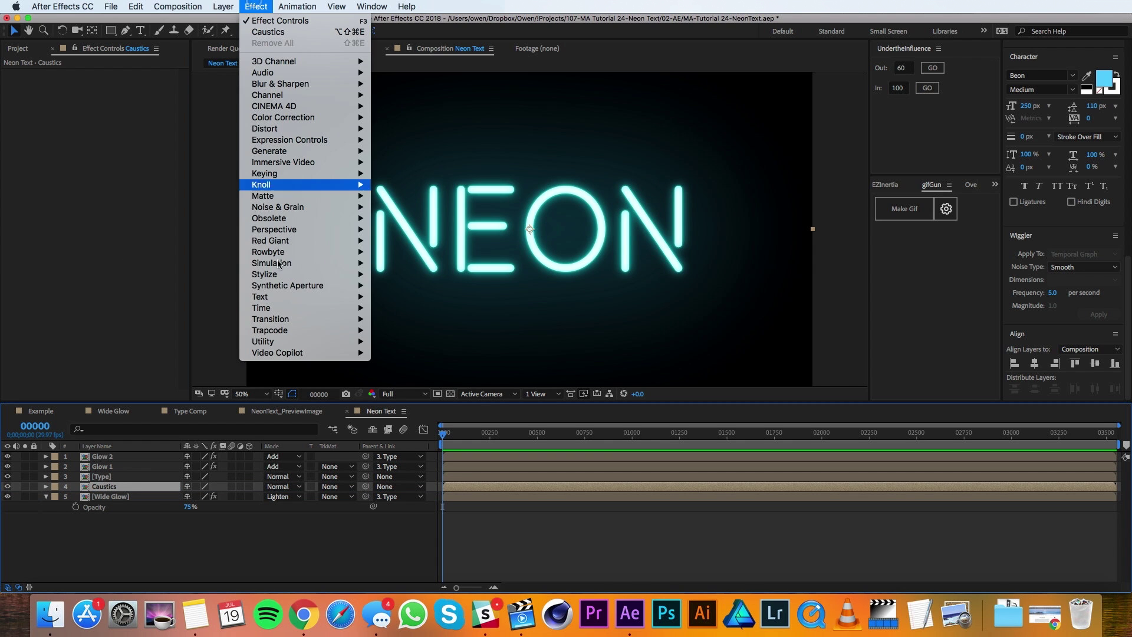
{"action": "mouse_move", "coordinate": [277, 263]}
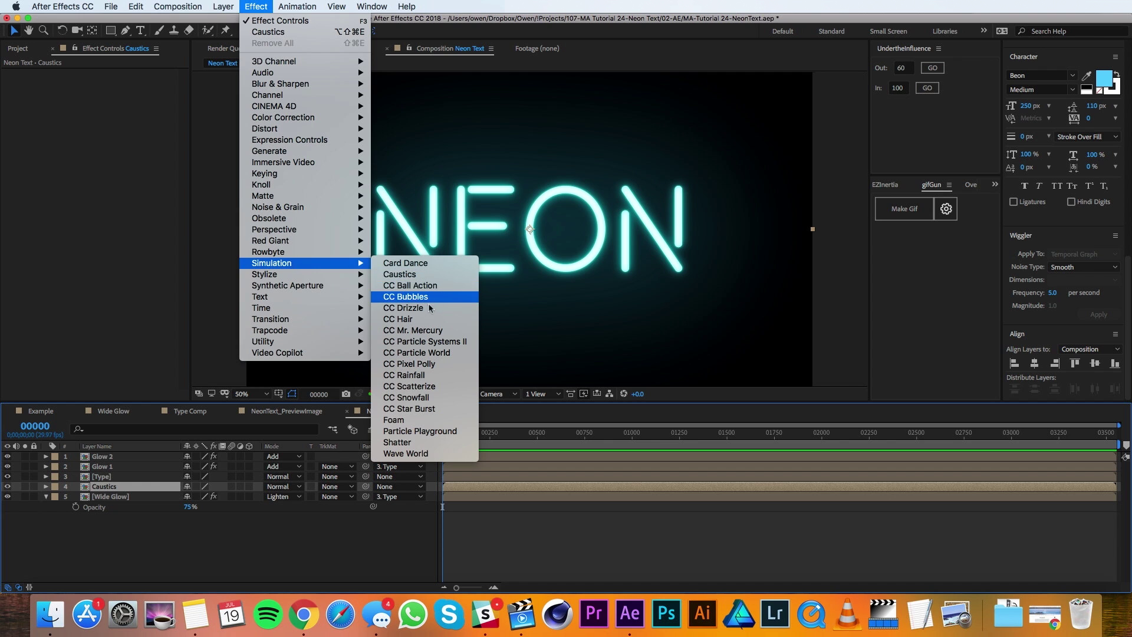
{"action": "left_click", "coordinate": [431, 276]}
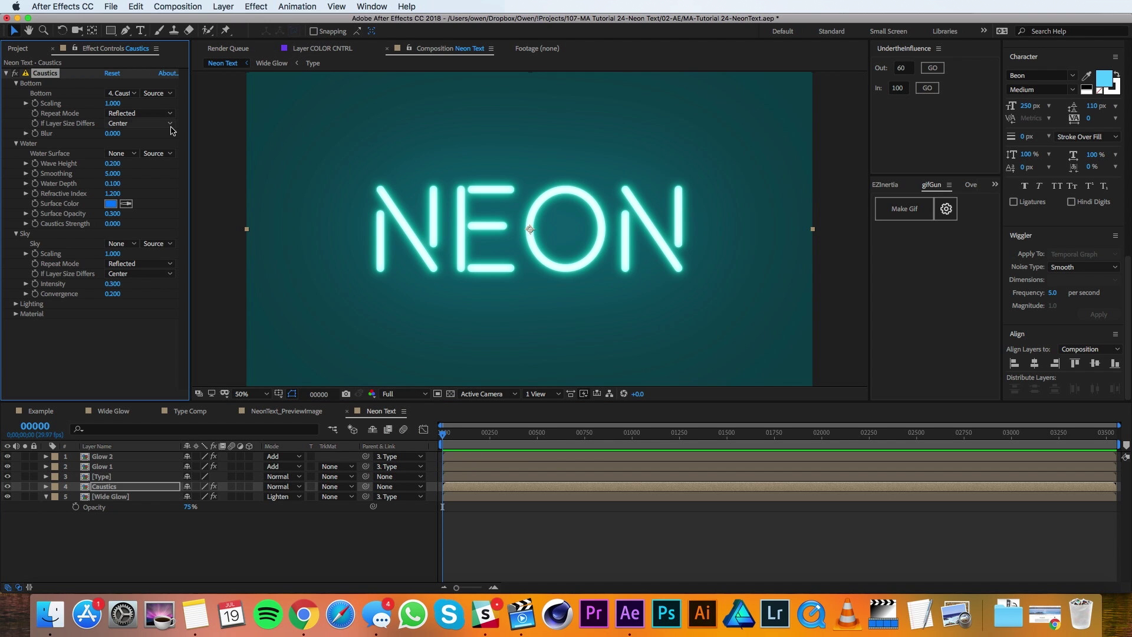
Set the Caustics bottom layer to None, water surface to Type, and Surface Opacity to 0.
{"action": "left_click", "coordinate": [128, 96]}
{"action": "left_click", "coordinate": [126, 102]}
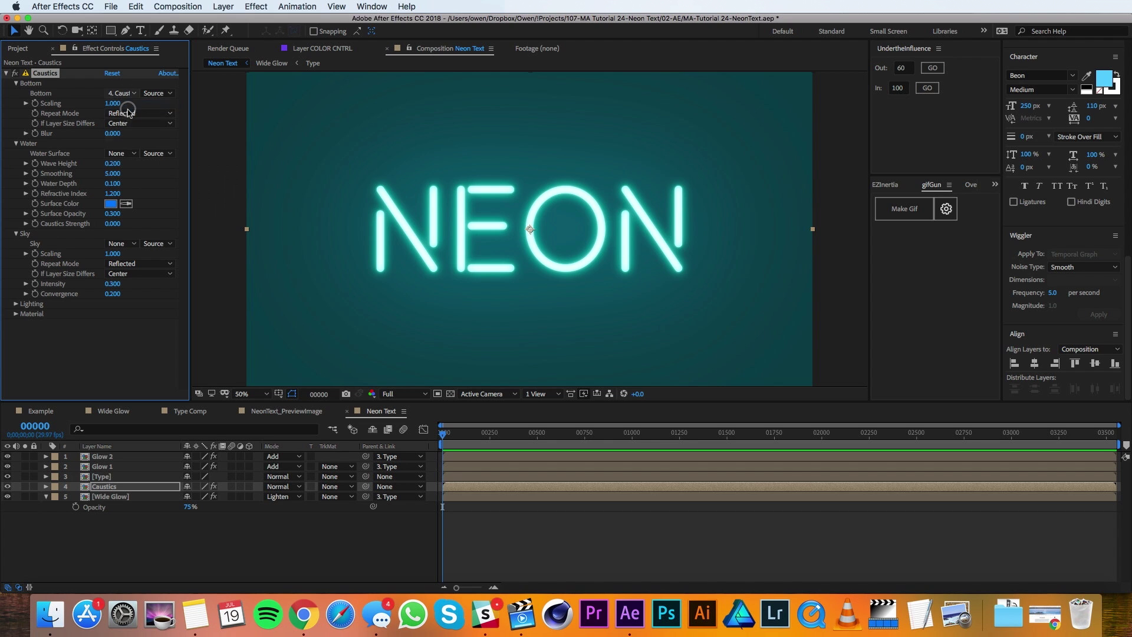
{"action": "left_click", "coordinate": [123, 152]}
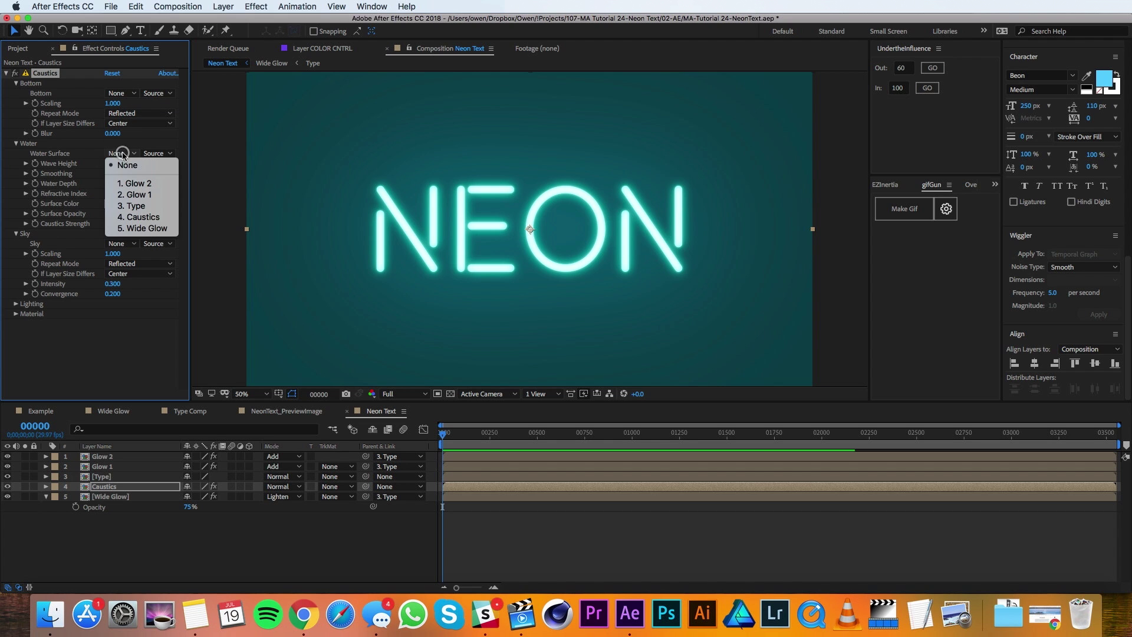
{"action": "left_click", "coordinate": [137, 206]}
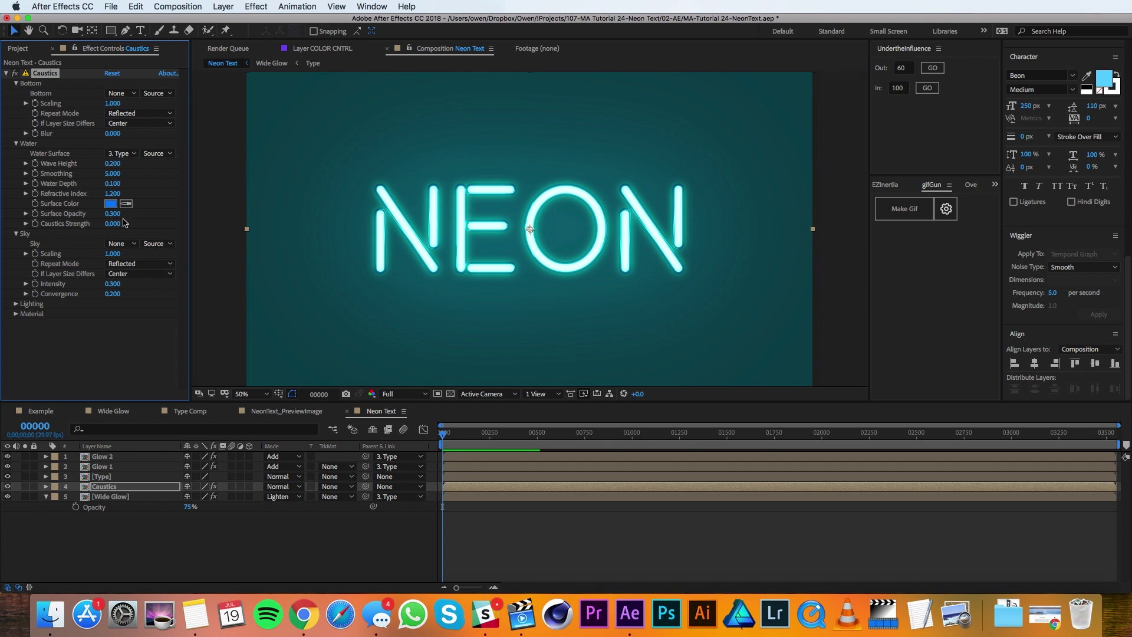
{"action": "left_click", "coordinate": [115, 214]}
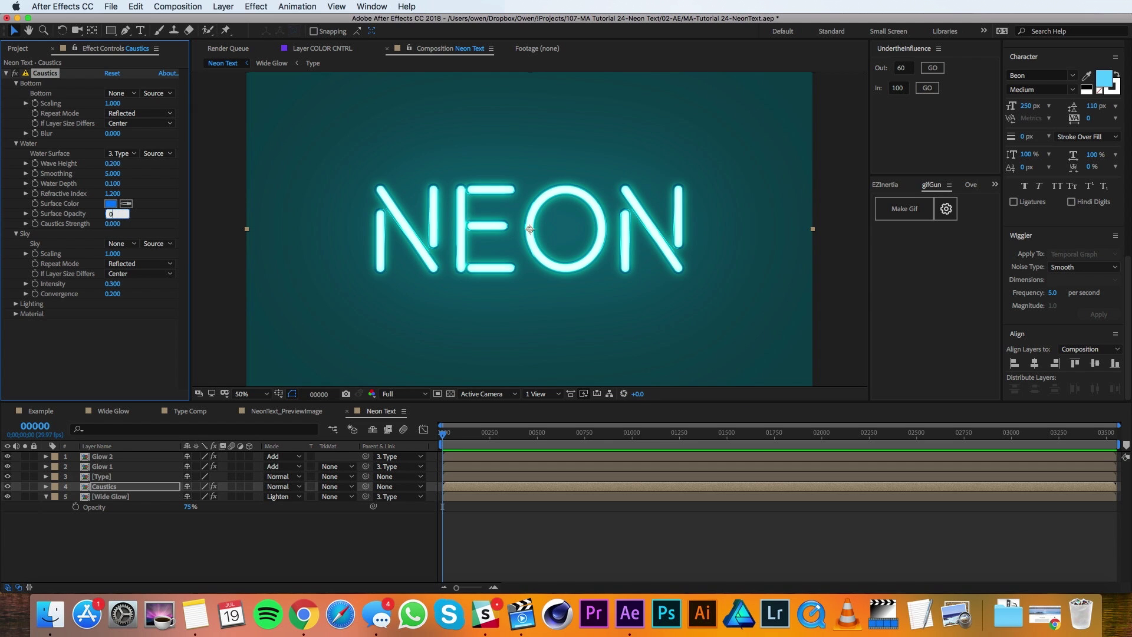
{"action": "key", "text": "Return"}
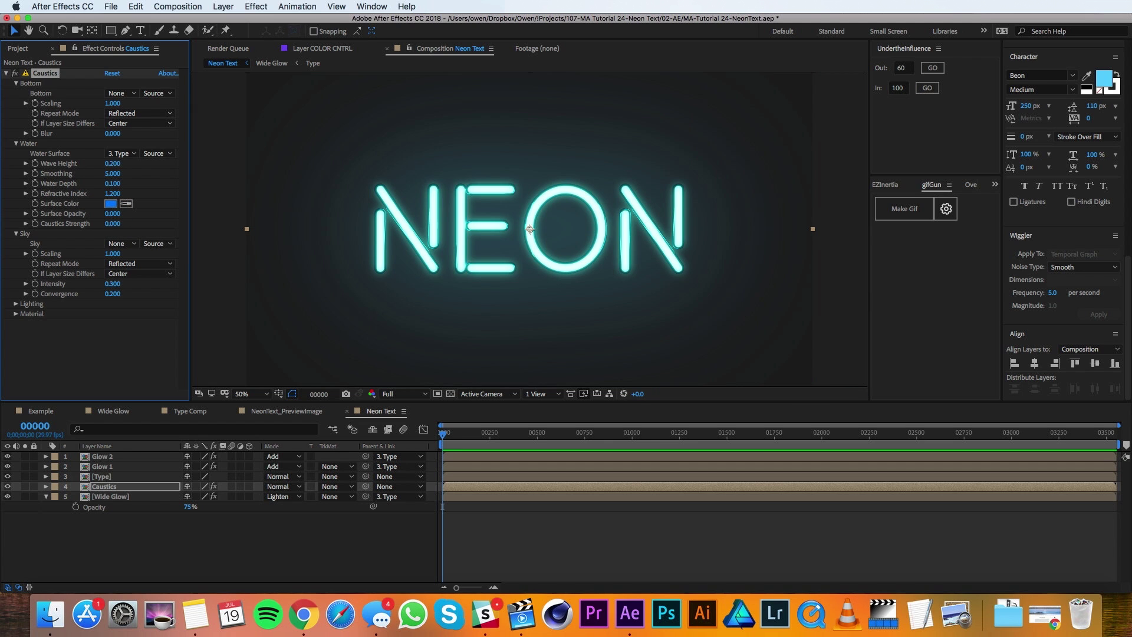
Set Light Intensity 0, Water Depth 0.2 and Refractive Index 1.3 in Caustics.
{"action": "left_click", "coordinate": [16, 305]}
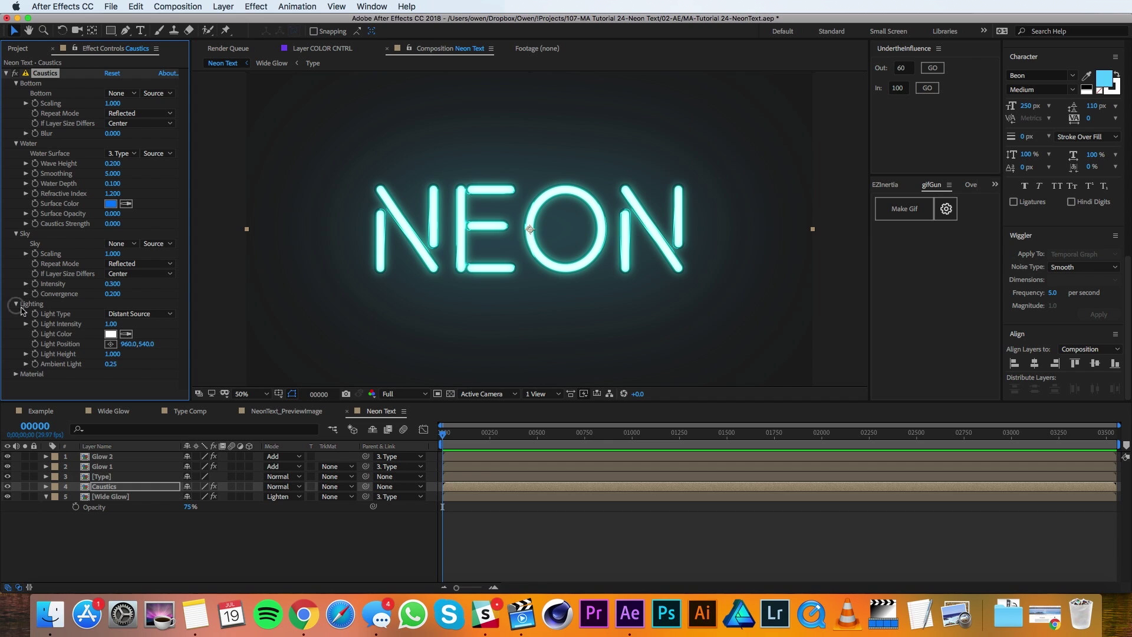
{"action": "left_click", "coordinate": [111, 324]}
{"action": "type", "text": "0"}
{"action": "key", "text": "Return"}
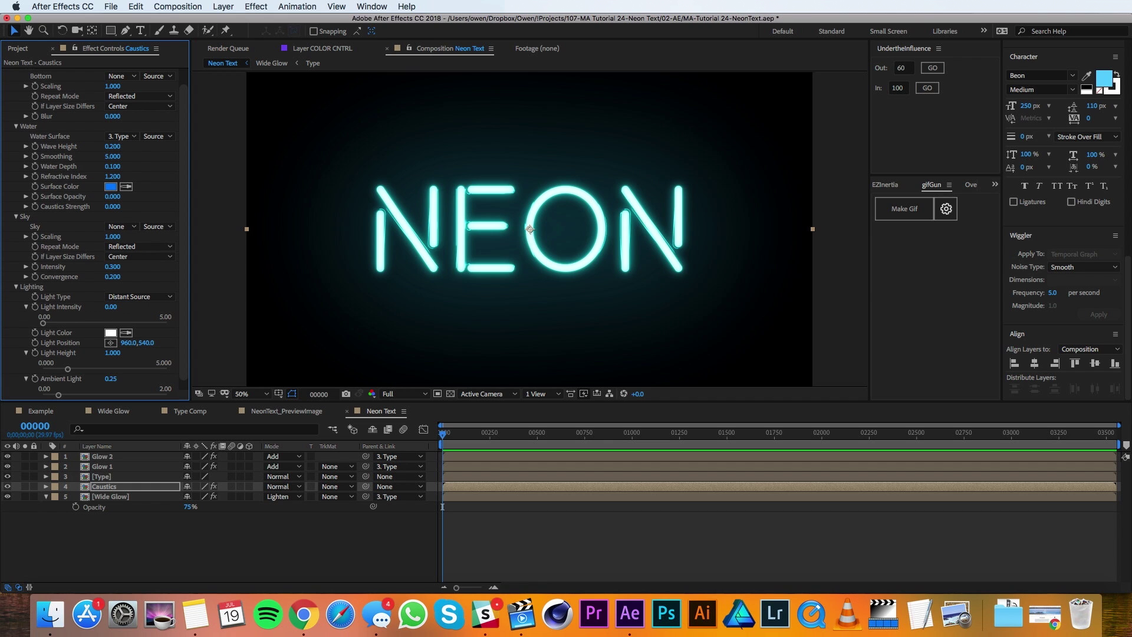
{"action": "left_click", "coordinate": [110, 167]}
{"action": "type", "text": "0.2"}
{"action": "key", "text": "Return"}
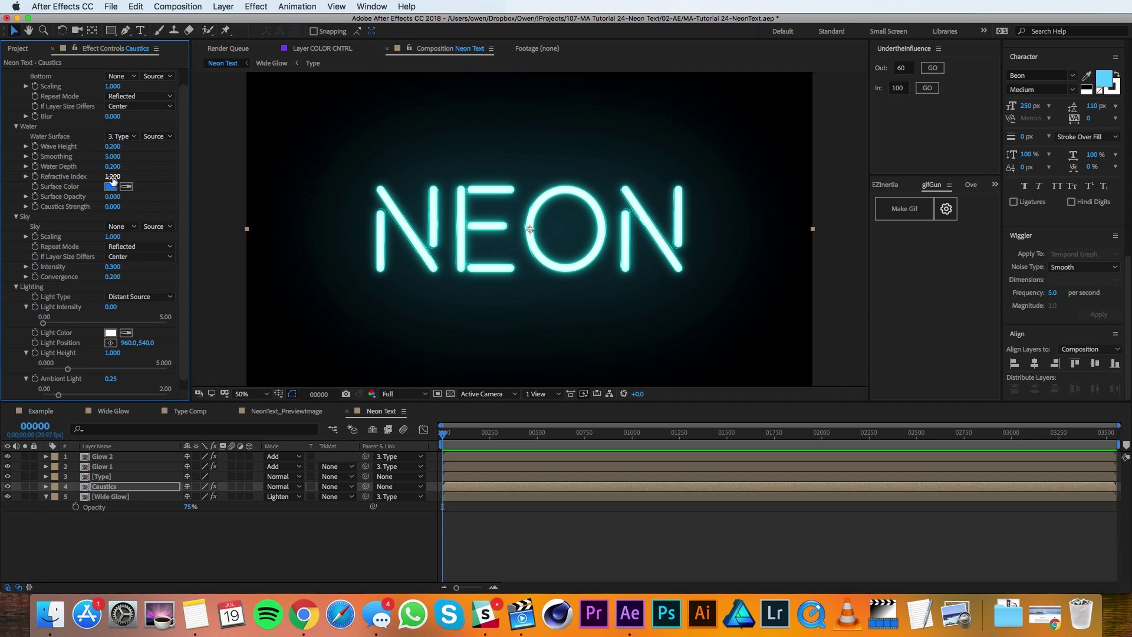
{"action": "left_click", "coordinate": [113, 177]}
{"action": "type", "text": "1.3"}
{"action": "key", "text": "Return"}
Show the glow layers' opacity and expression-link Glow 1's opacity to Glow 2's opacity.
{"action": "left_click", "coordinate": [109, 459]}
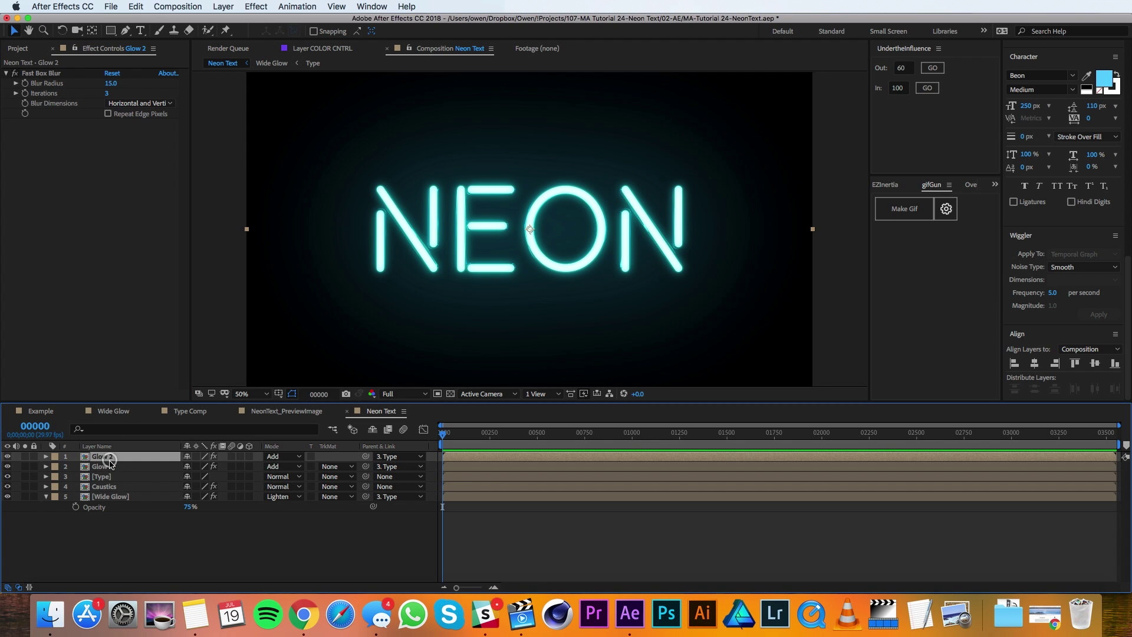
{"action": "left_click", "coordinate": [110, 466], "text": "shift"}
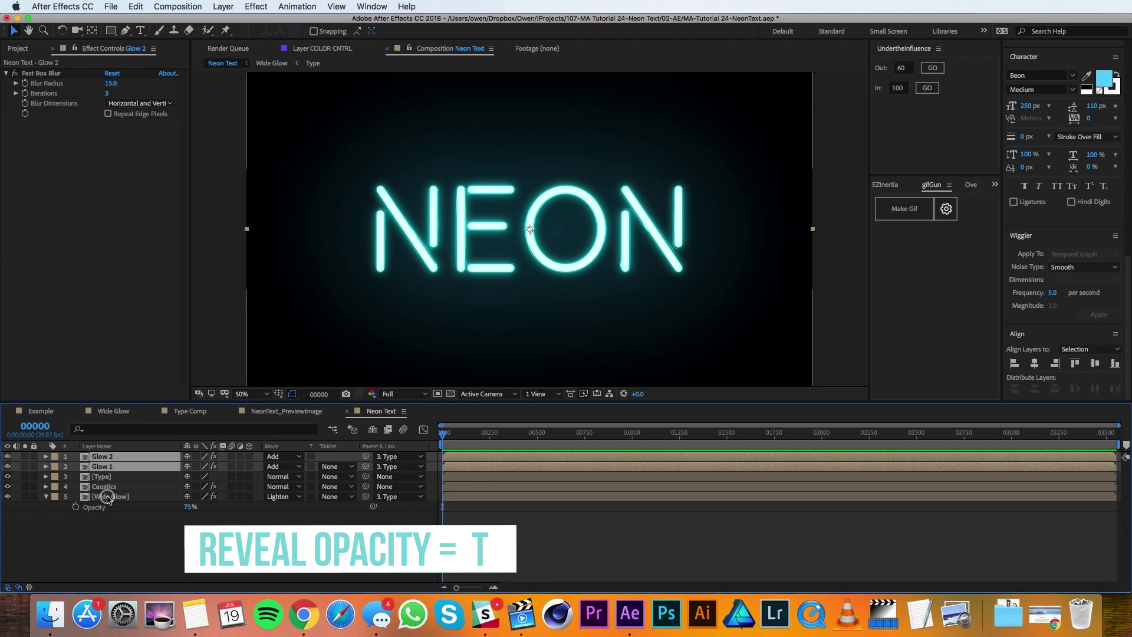
{"action": "left_click", "coordinate": [108, 498], "text": "shift"}
{"action": "key", "text": "t"}
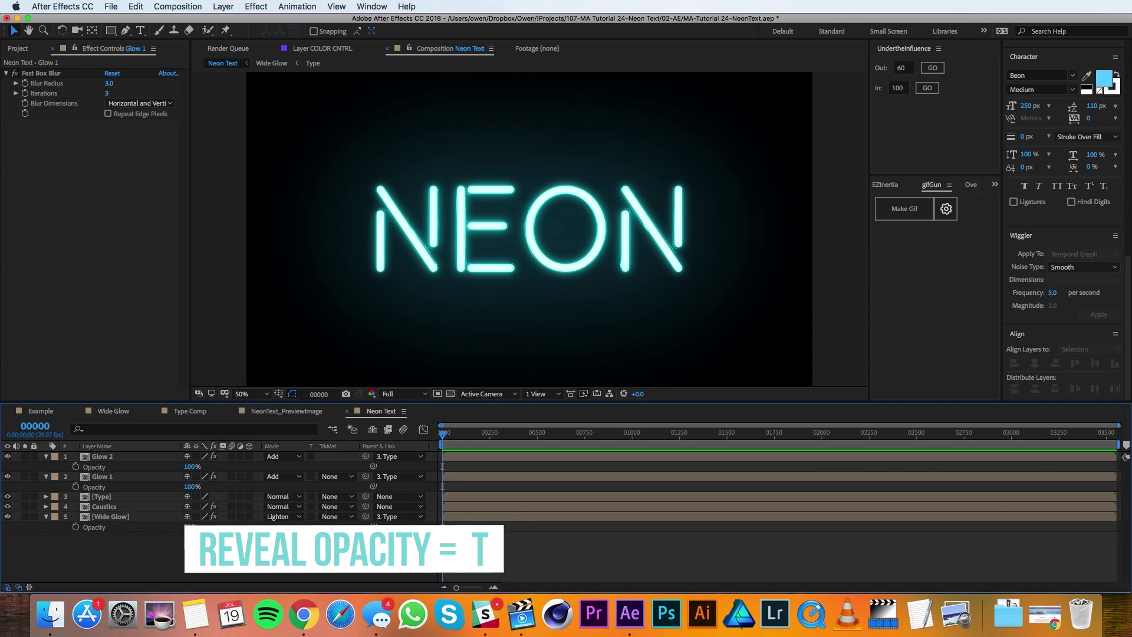
{"action": "left_click", "coordinate": [76, 487], "text": "alt"}
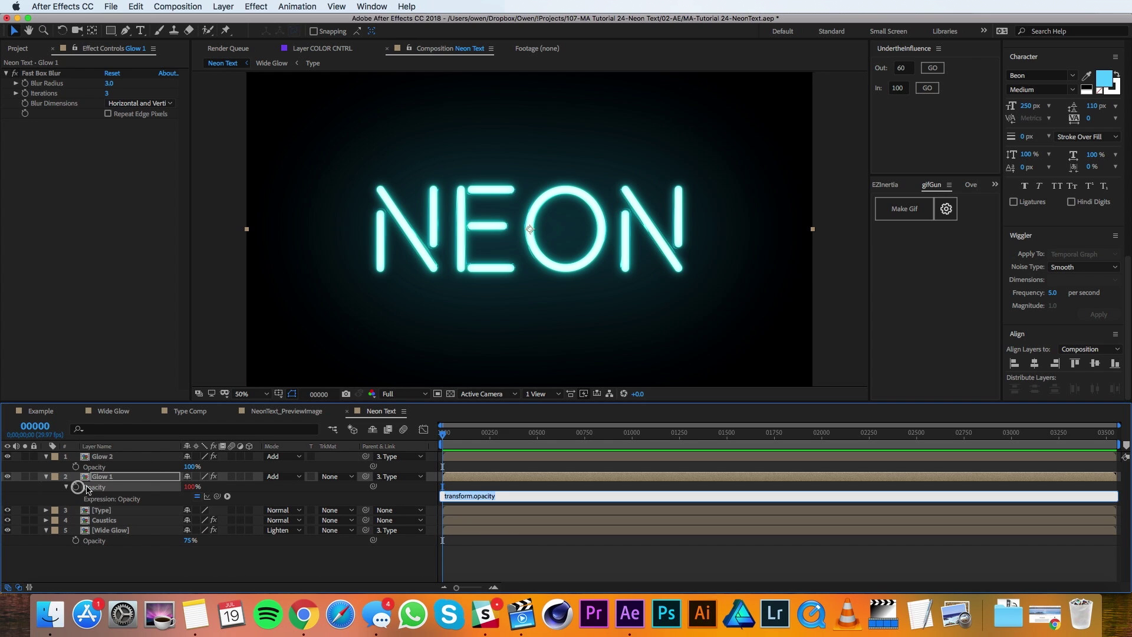
{"action": "left_click_drag", "start_coordinate": [218, 497], "coordinate": [139, 467]}
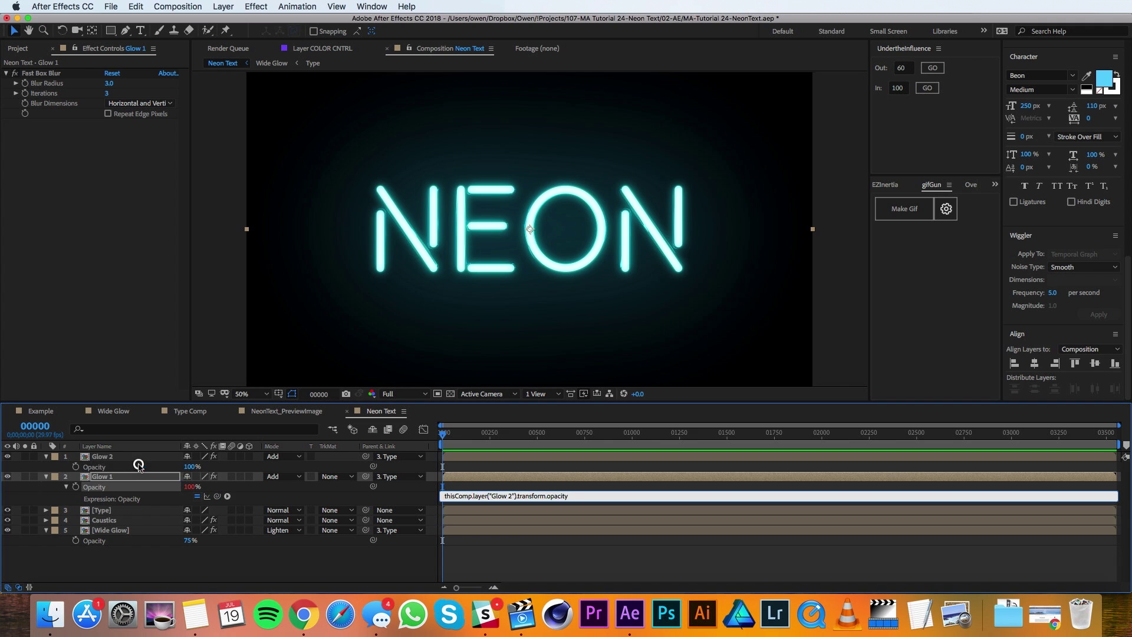
{"action": "left_click", "coordinate": [101, 558]}
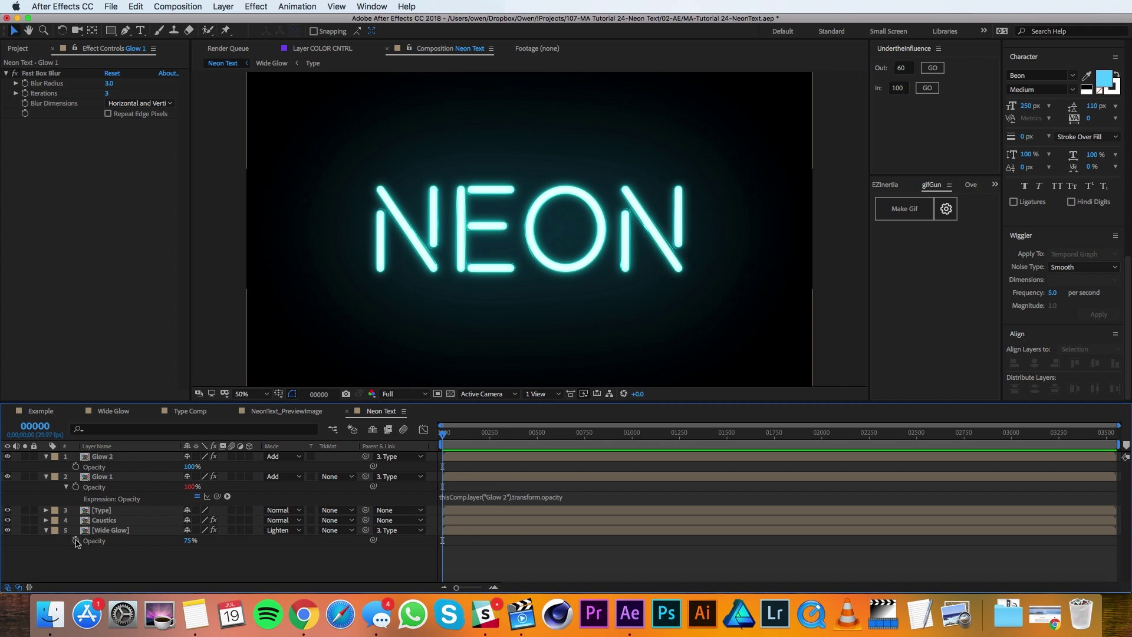
Link Wide Glow's opacity to Glow 2's opacity, multiplied by .75.
{"action": "left_click", "coordinate": [77, 542], "text": "alt"}
{"action": "left_click_drag", "start_coordinate": [217, 550], "coordinate": [108, 467]}
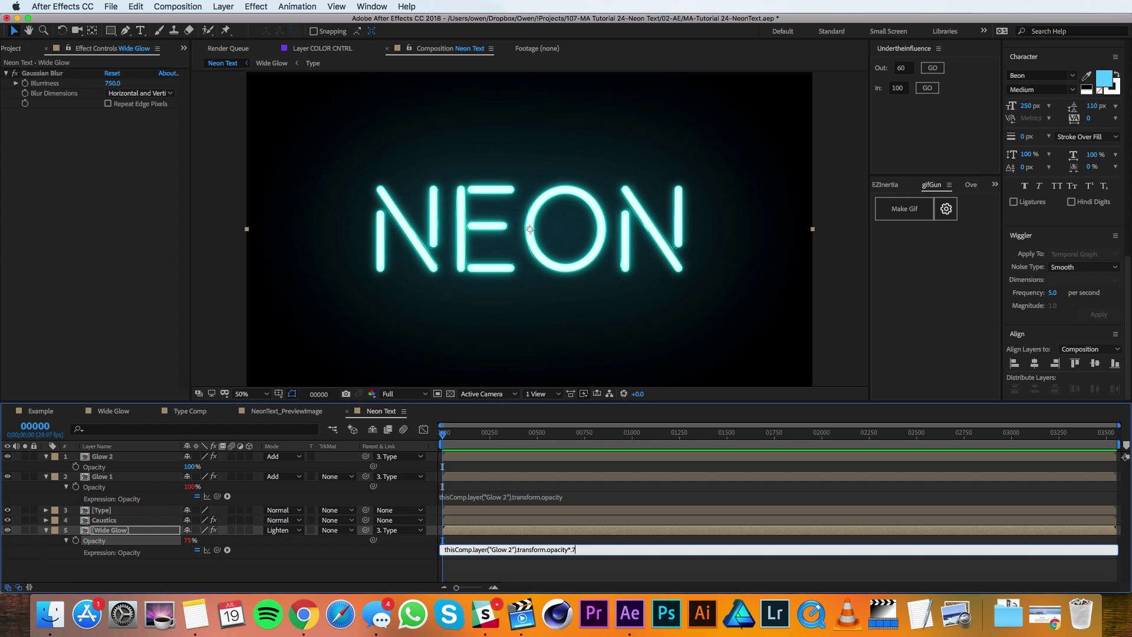
{"action": "left_click", "coordinate": [311, 559]}
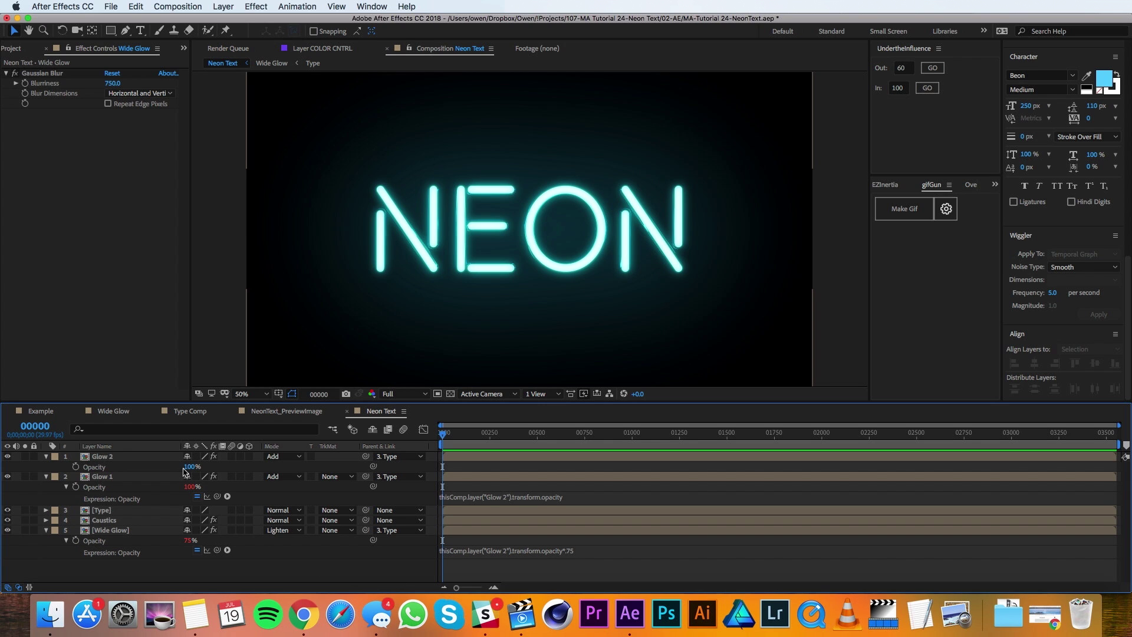
Zoom the timeline in and set a first Glow 2 opacity keyframe of 0% at frame 10.
{"action": "key", "text": "equal"}
{"action": "key", "text": "equal"}
{"action": "key", "text": "equal"}
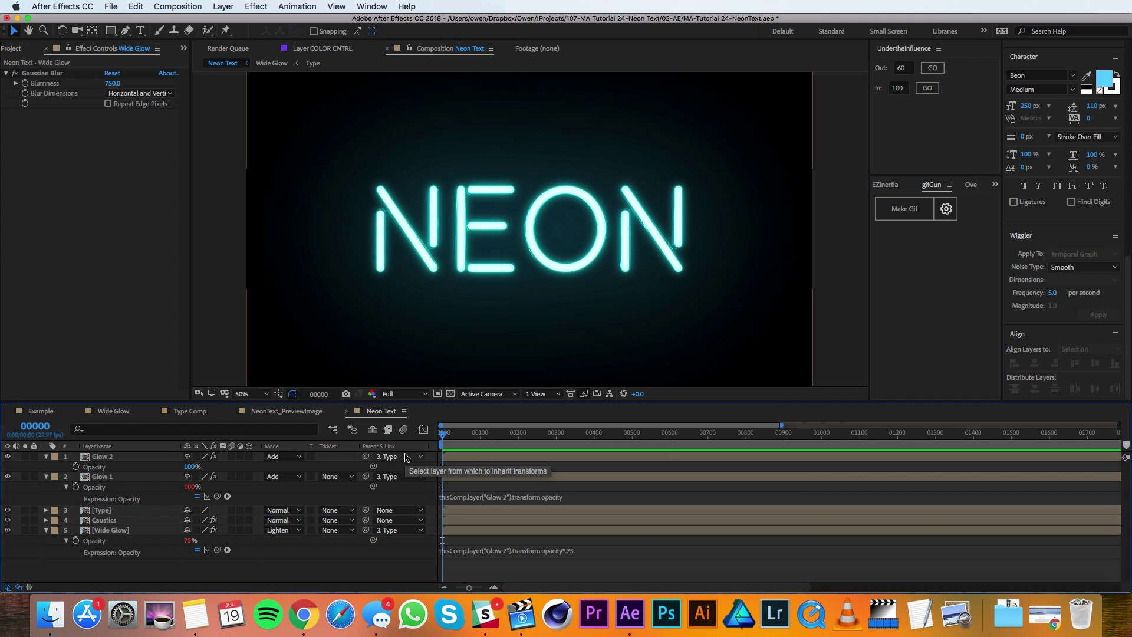
{"action": "key", "text": "equal"}
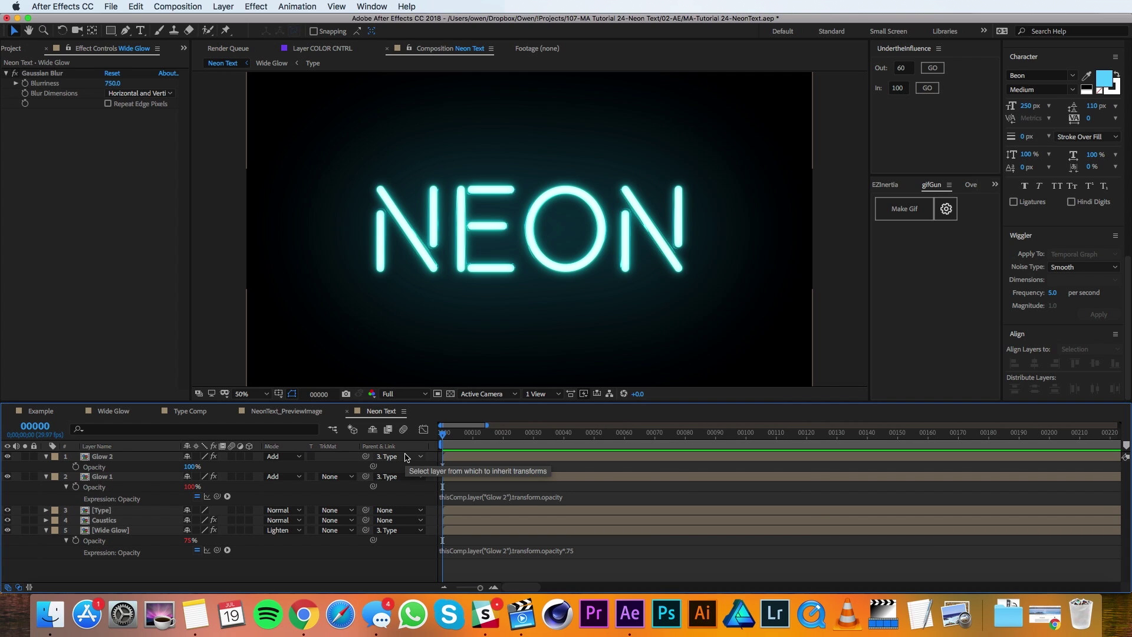
{"action": "key", "text": "shift+Page_Down"}
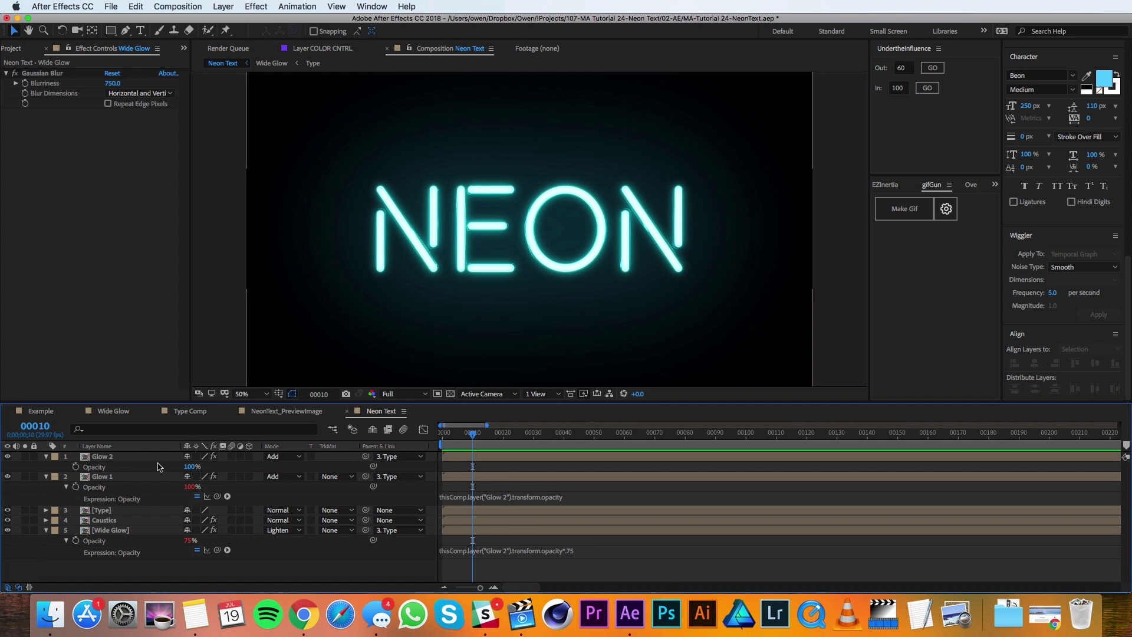
{"action": "left_click", "coordinate": [188, 469]}
{"action": "type", "text": "0"}
{"action": "key", "text": "Return"}
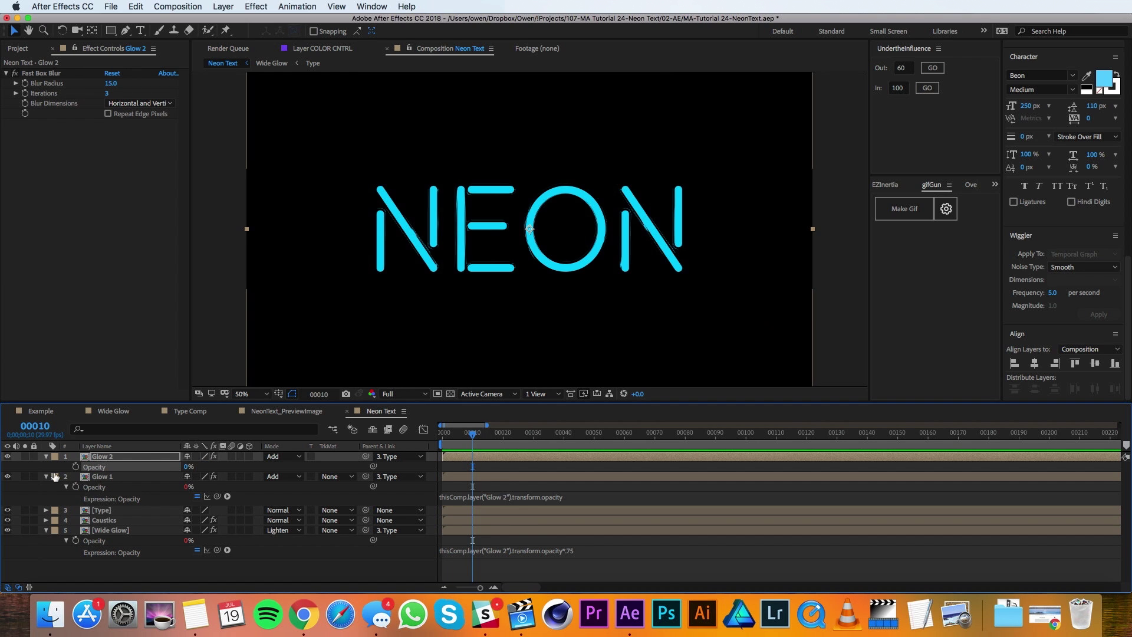
{"action": "left_click", "coordinate": [75, 467]}
Add Glow 2 opacity keyframes of 100% a few frames later and 30% at frame 20.
{"action": "key", "text": "Page_Down"}
{"action": "key", "text": "Page_Down"}
{"action": "key", "text": "Page_Down"}
{"action": "key", "text": "Page_Down"}
{"action": "key", "text": "Page_Down"}
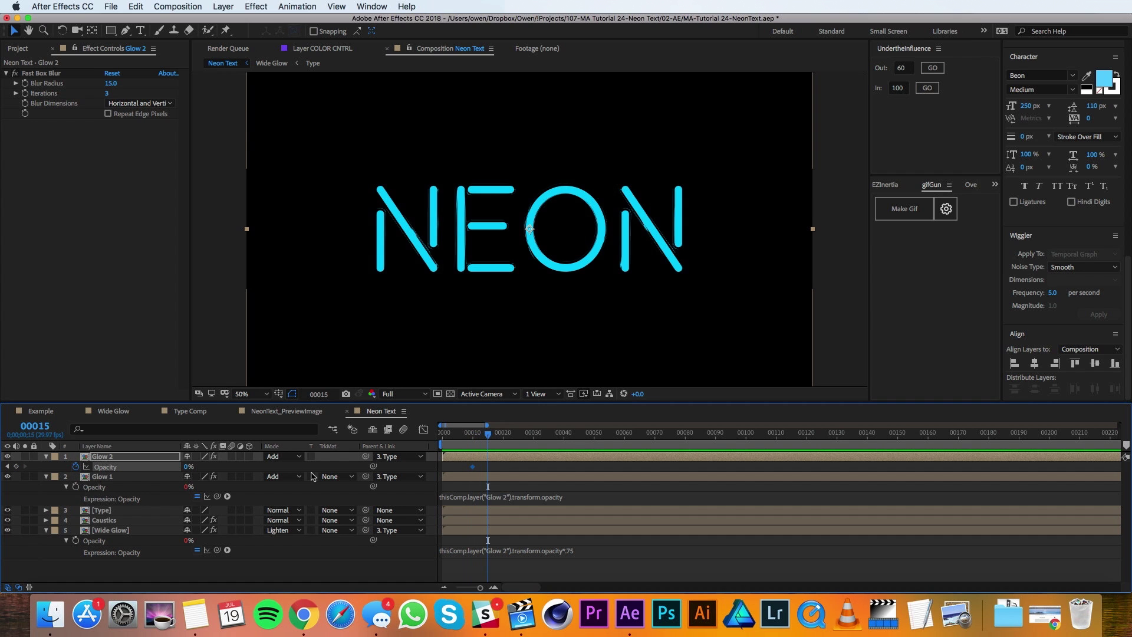
{"action": "left_click_drag", "start_coordinate": [188, 468], "coordinate": [286, 466]}
{"action": "key", "text": "Page_Down"}
{"action": "key", "text": "Page_Down"}
{"action": "key", "text": "Page_Down"}
{"action": "key", "text": "Page_Down"}
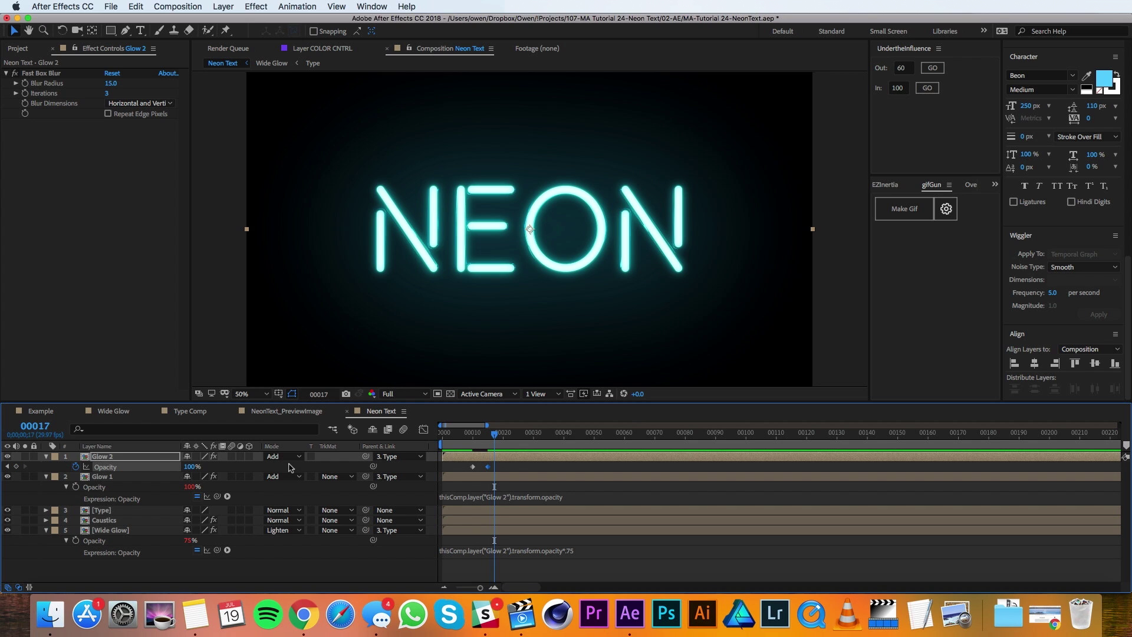
{"action": "key", "text": "Page_Down"}
{"action": "left_click", "coordinate": [191, 468]}
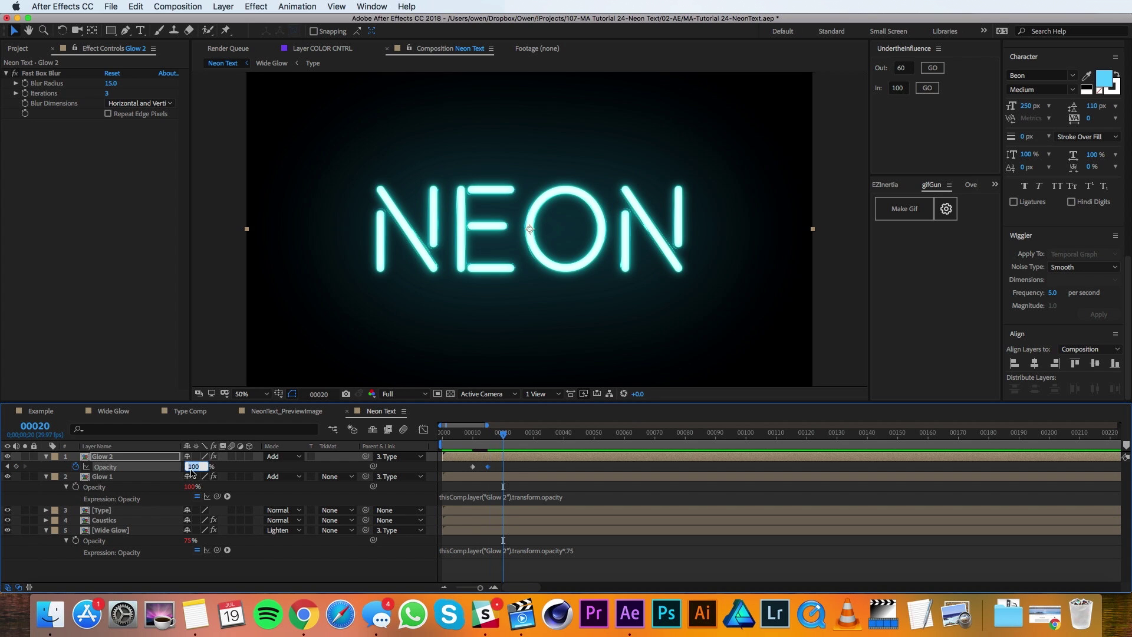
{"action": "type", "text": "30"}
{"action": "key", "text": "Return"}
Add Glow 2 opacity keyframes of 100% at frame 25, 65% at frame 30, and 100% at frame 35.
{"action": "key", "text": "Page_Down"}
{"action": "key", "text": "Page_Down"}
{"action": "key", "text": "Page_Down"}
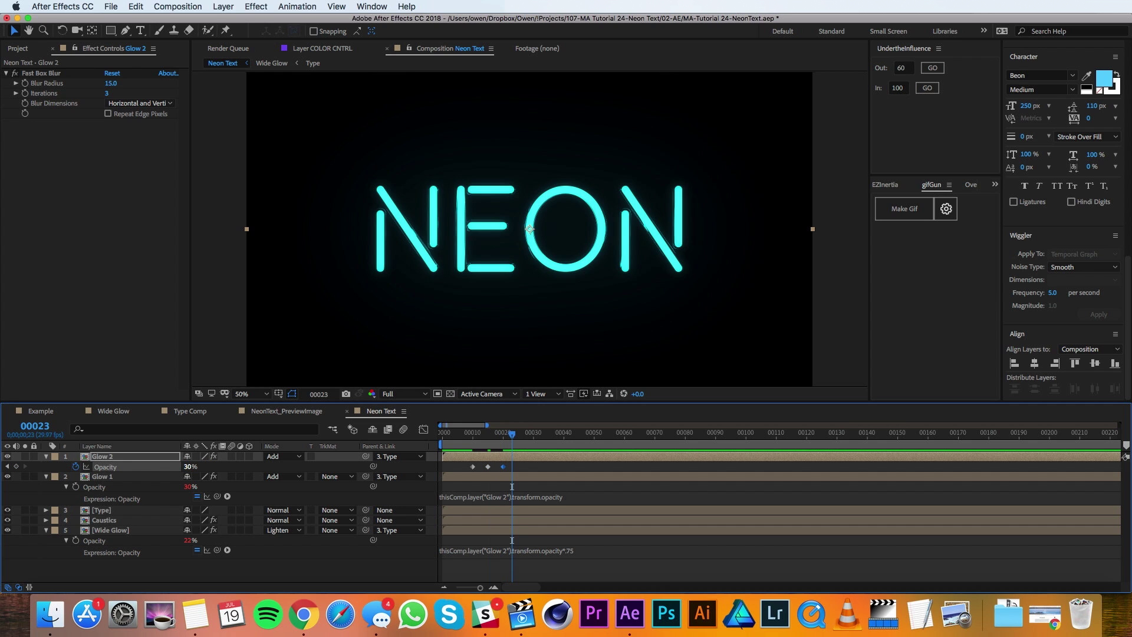
{"action": "key", "text": "Page_Down"}
{"action": "key", "text": "Page_Down"}
{"action": "left_click_drag", "start_coordinate": [190, 467], "coordinate": [305, 467]}
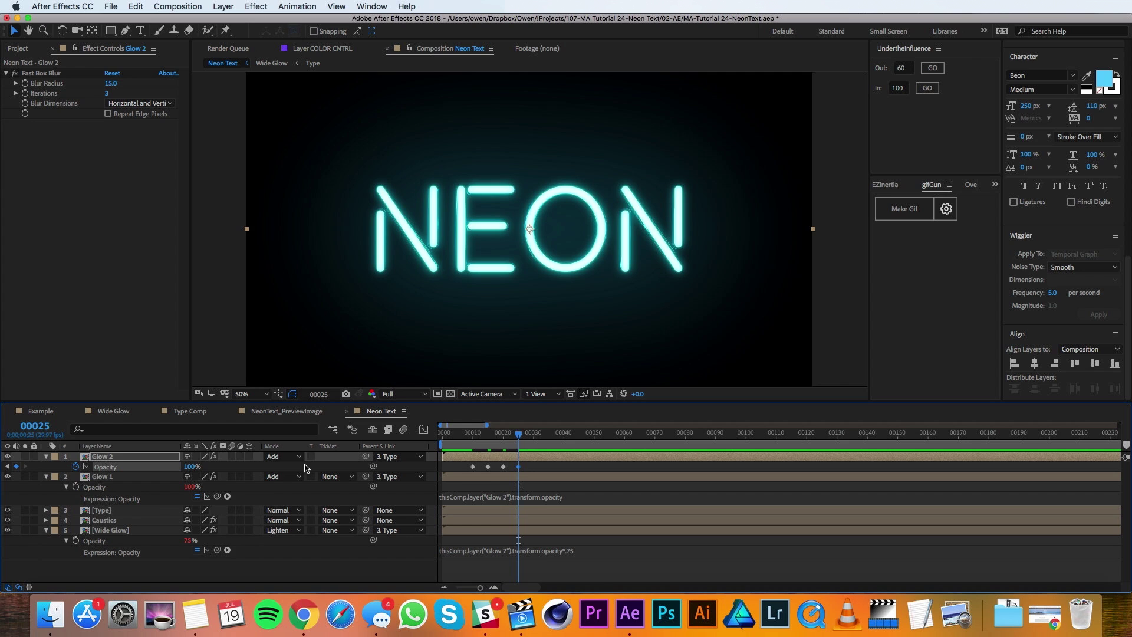
{"action": "key", "text": "Page_Down"}
{"action": "key", "text": "Page_Down"}
{"action": "key", "text": "Page_Down"}
{"action": "key", "text": "Page_Down"}
{"action": "key", "text": "Page_Down"}
{"action": "left_click", "coordinate": [195, 467]}
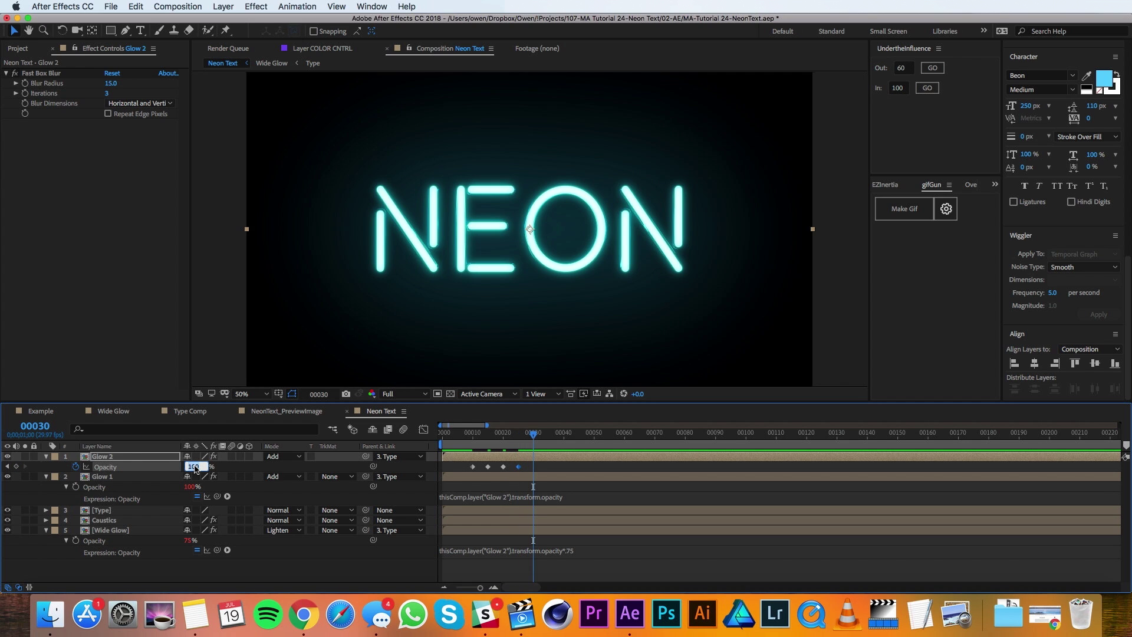
{"action": "type", "text": "6"}
{"action": "key", "text": "Return"}
{"action": "key", "text": "Page_Down"}
{"action": "key", "text": "Page_Down"}
{"action": "key", "text": "Page_Down"}
{"action": "key", "text": "Page_Down"}
{"action": "key", "text": "Page_Down"}
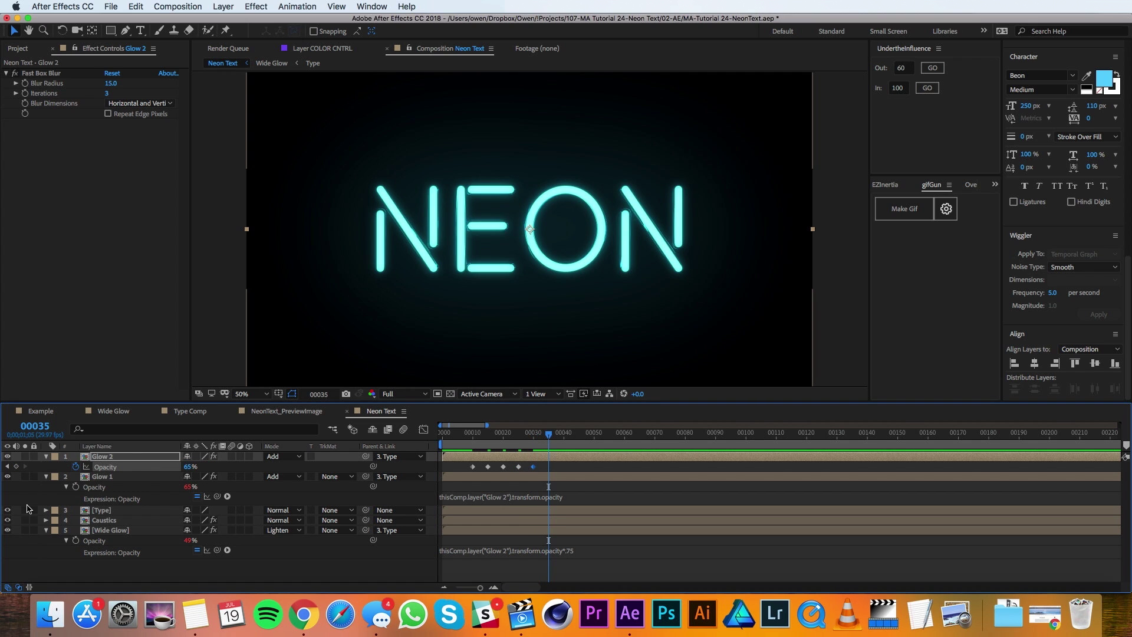
{"action": "left_click", "coordinate": [187, 467]}
{"action": "type", "text": "100"}
{"action": "key", "text": "Return"}
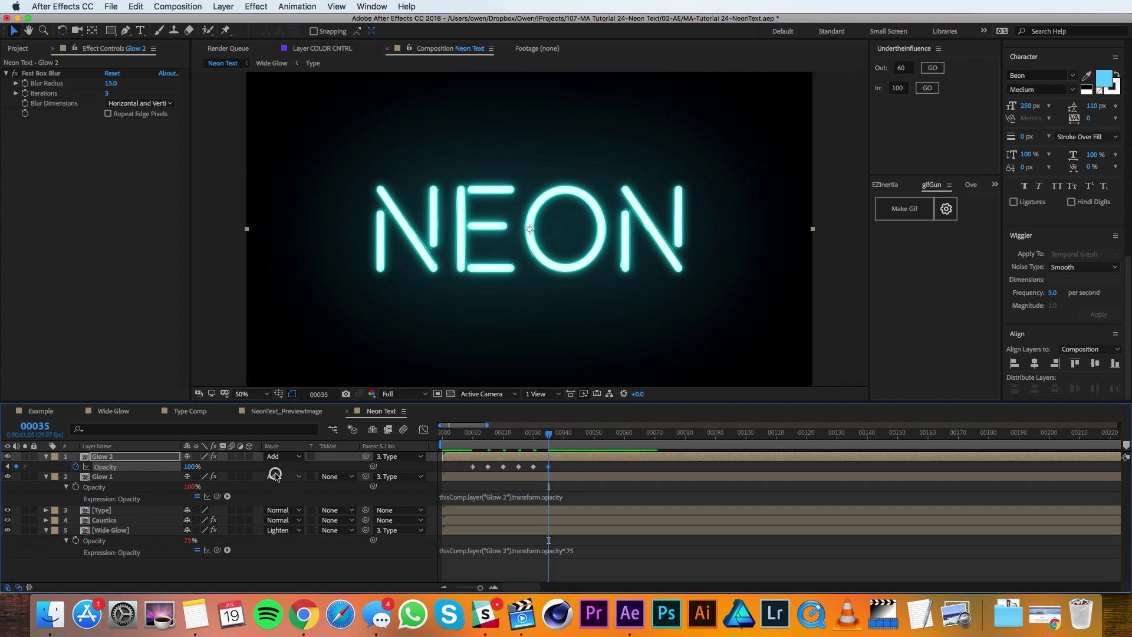
Apply Easy Ease to the six selected Glow 2 opacity keyframes.
{"action": "left_click_drag", "start_coordinate": [559, 468], "coordinate": [473, 472]}
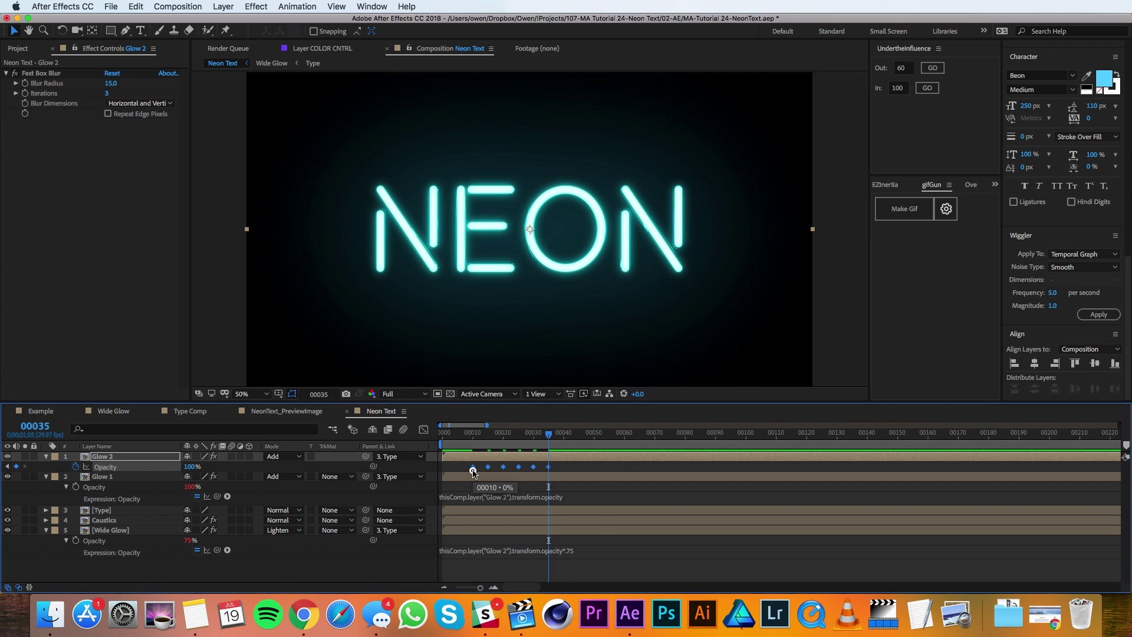
{"action": "right_click", "coordinate": [472, 467]}
{"action": "mouse_move", "coordinate": [525, 581]}
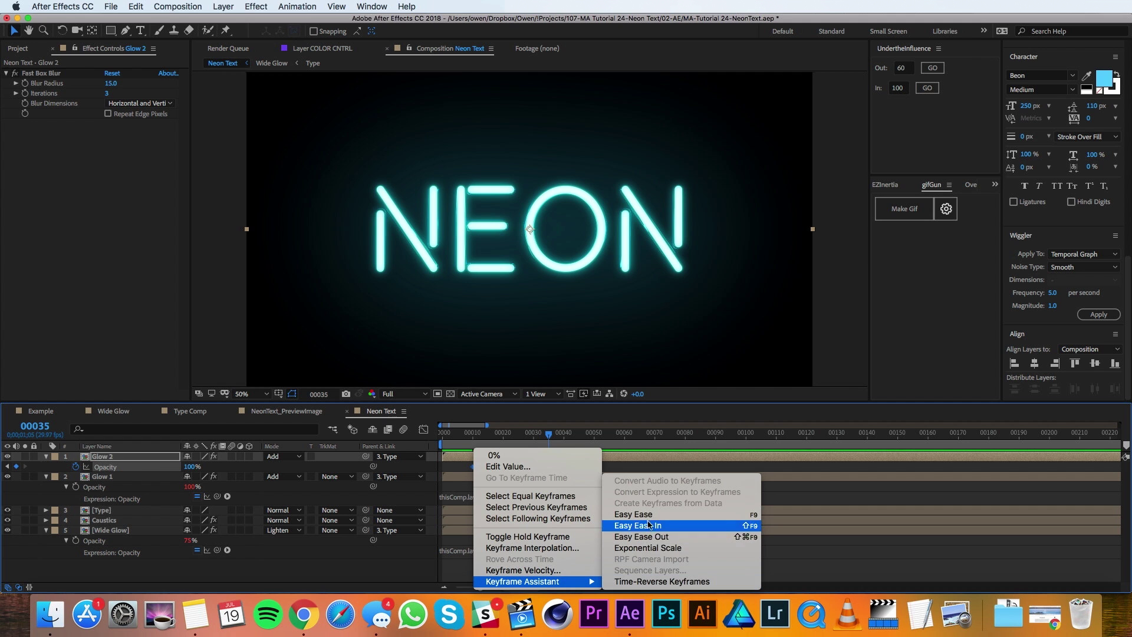
{"action": "left_click", "coordinate": [648, 514]}
{"action": "left_click", "coordinate": [598, 437]}
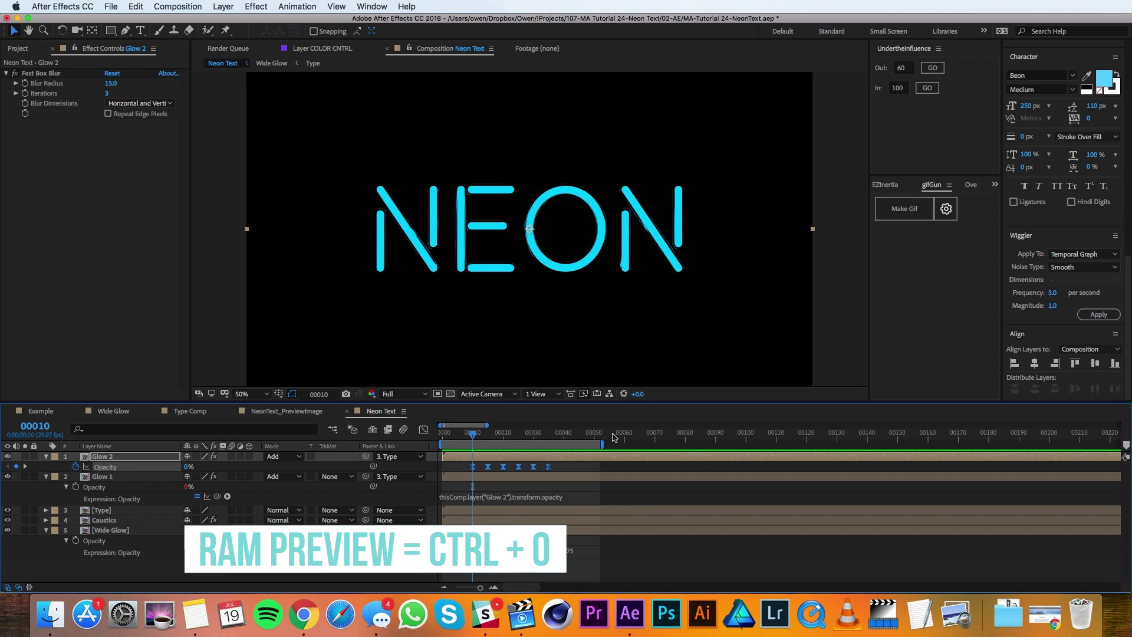
{"action": "key", "text": "Page_Up"}
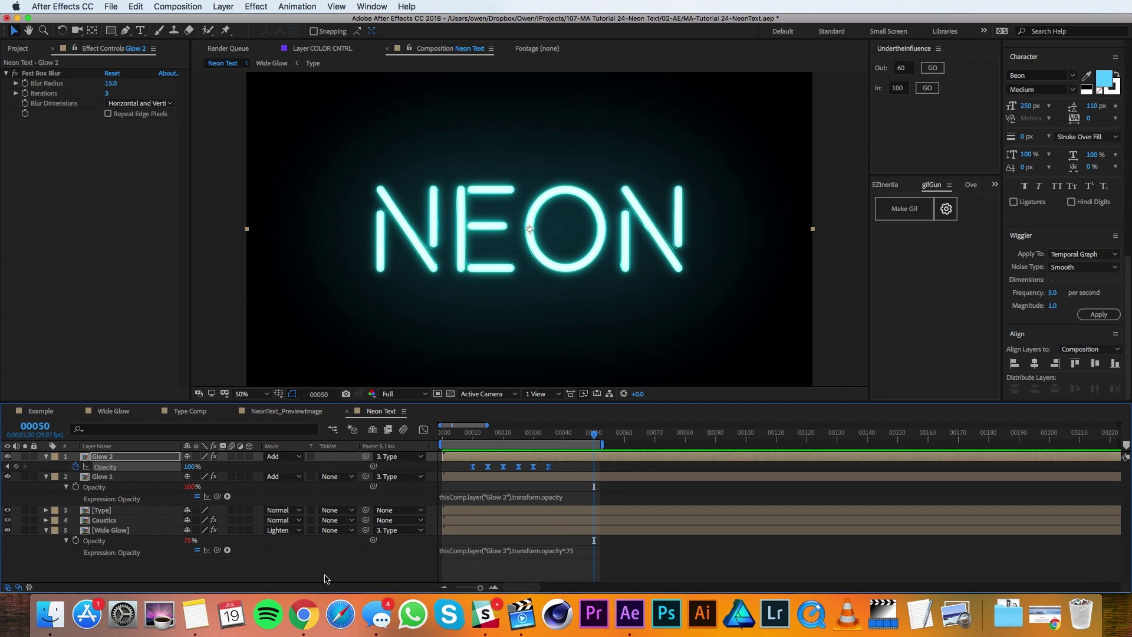
{"action": "left_click", "coordinate": [230, 7]}
Add a new null object layer named Color Control.
{"action": "mouse_move", "coordinate": [328, 22]}
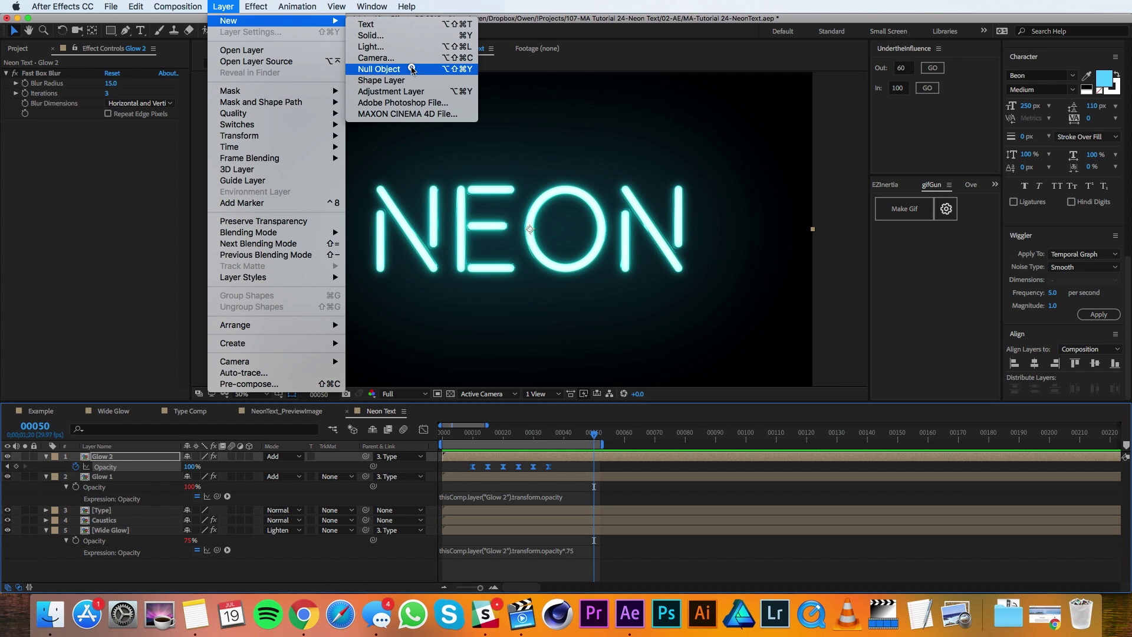
{"action": "left_click", "coordinate": [412, 69]}
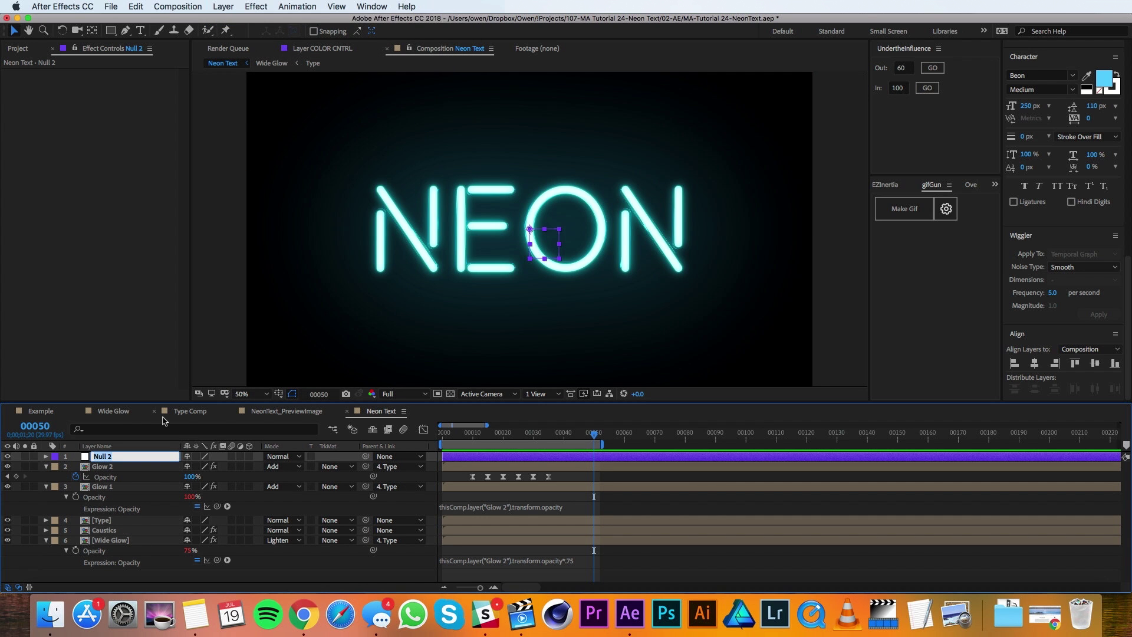
{"action": "type", "text": "Color Control"}
{"action": "key", "text": "Return"}
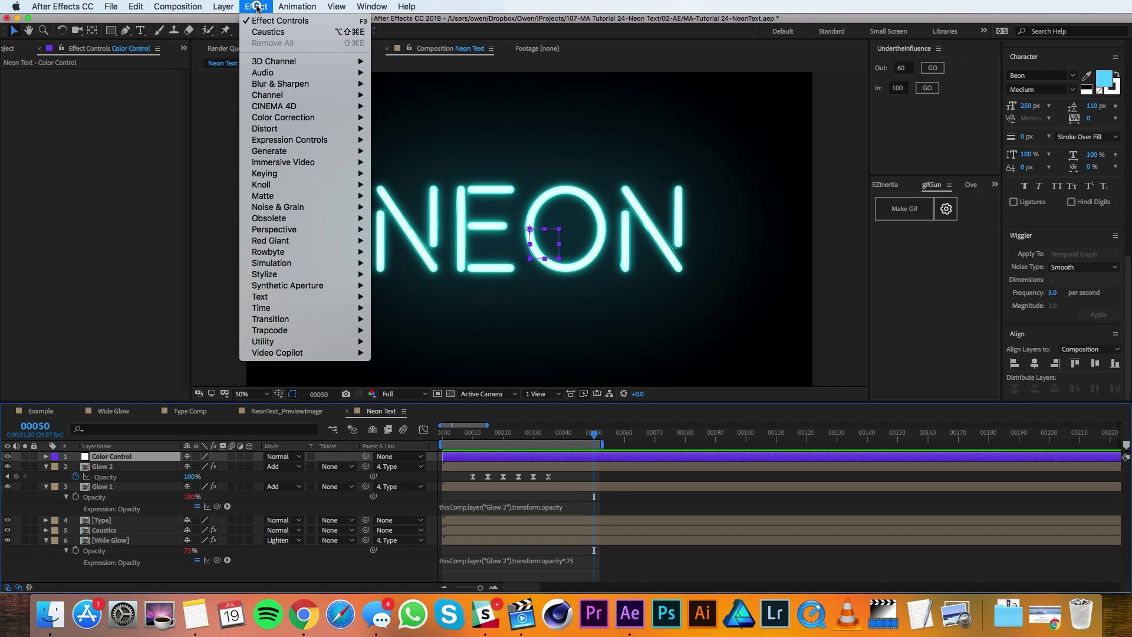
Apply an Expression Controls > Color Control effect to it and lock the Effect Controls panel.
{"action": "left_click", "coordinate": [256, 7]}
{"action": "mouse_move", "coordinate": [319, 117]}
{"action": "mouse_move", "coordinate": [325, 140]}
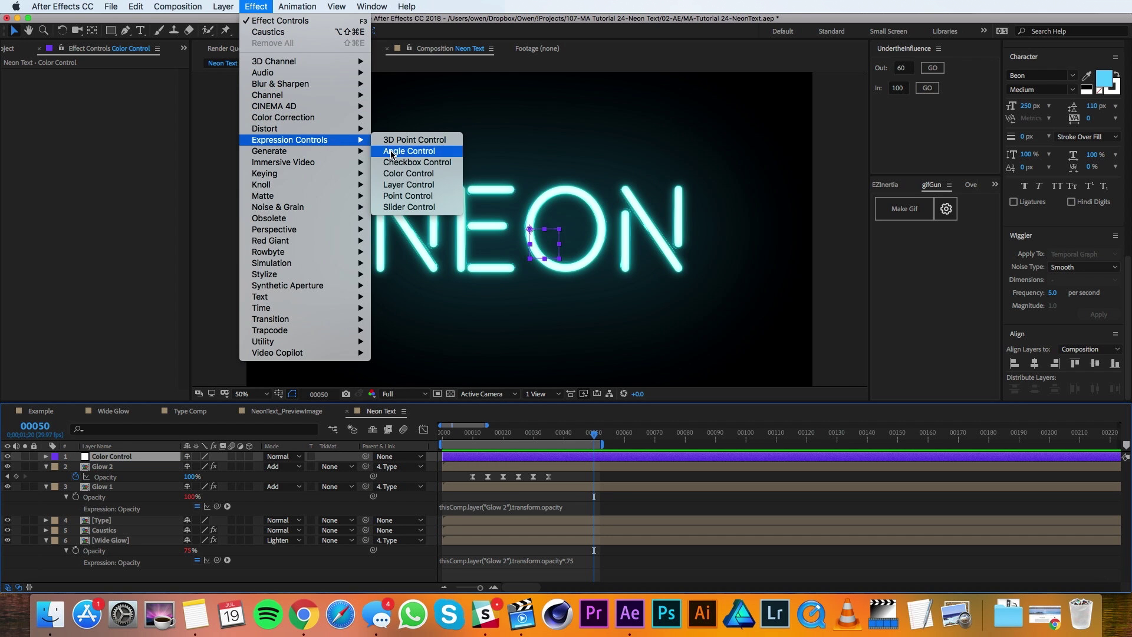
{"action": "left_click", "coordinate": [408, 173]}
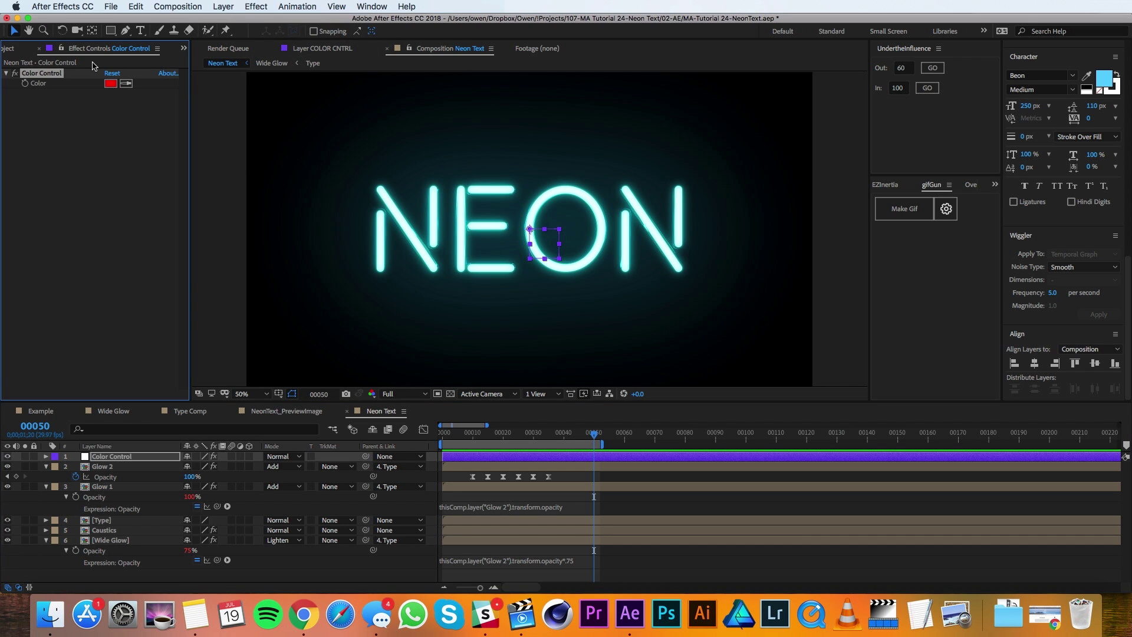
{"action": "left_click", "coordinate": [63, 50]}
{"action": "double_click", "coordinate": [115, 521]}
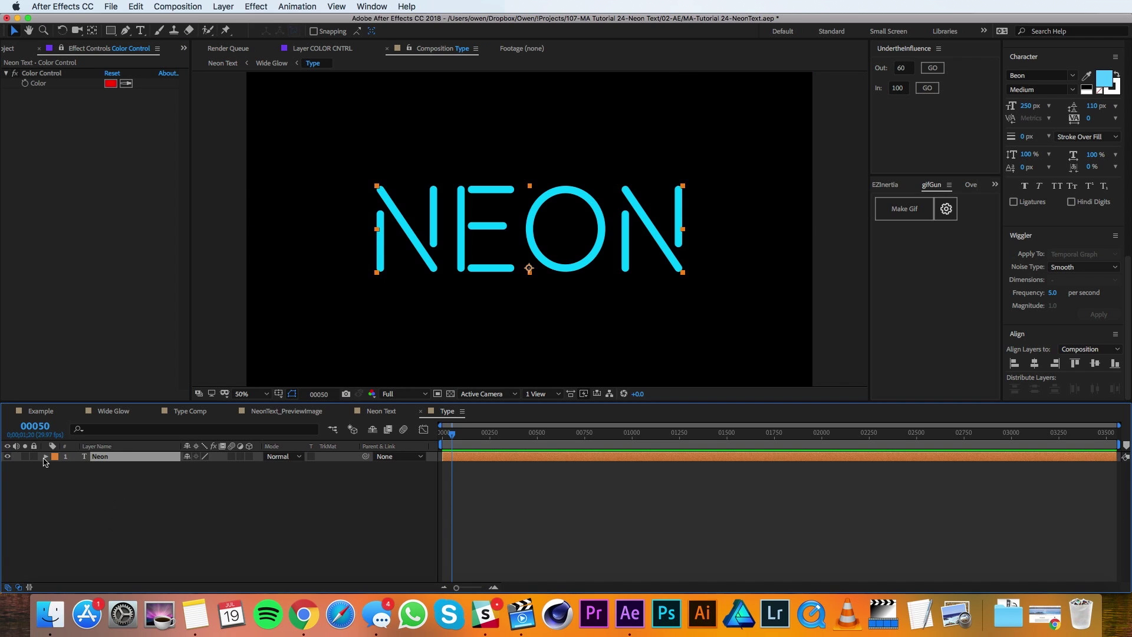
Add an RGB Fill Color animator to the Neon text and expression-link it to the Color Control's Color.
{"action": "left_click", "coordinate": [46, 457]}
{"action": "left_click", "coordinate": [255, 467]}
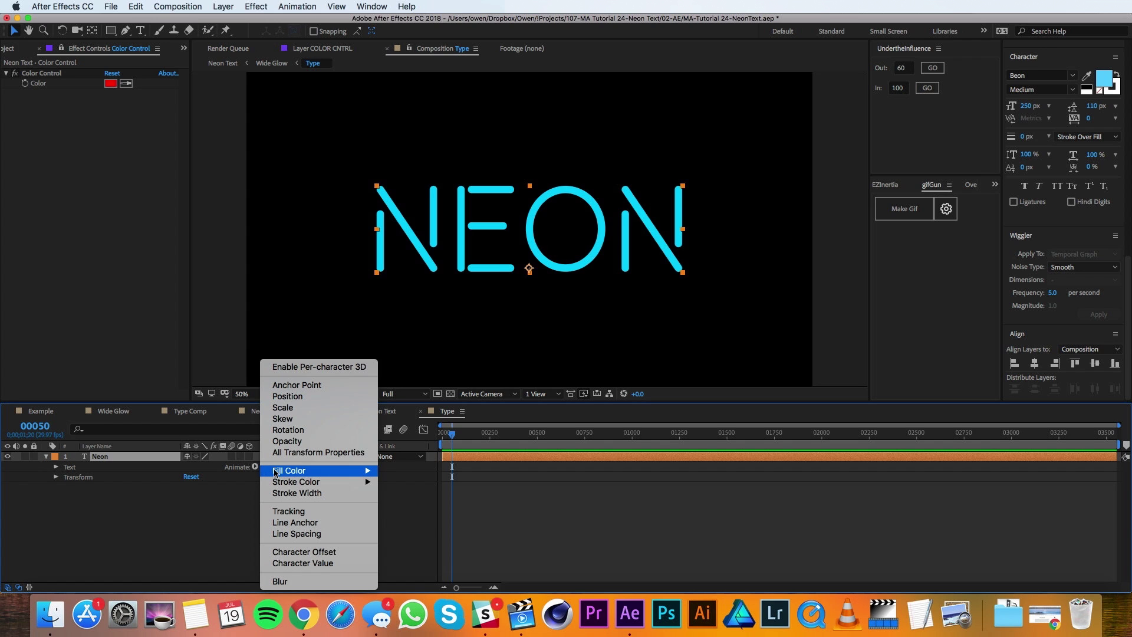
{"action": "mouse_move", "coordinate": [289, 472]}
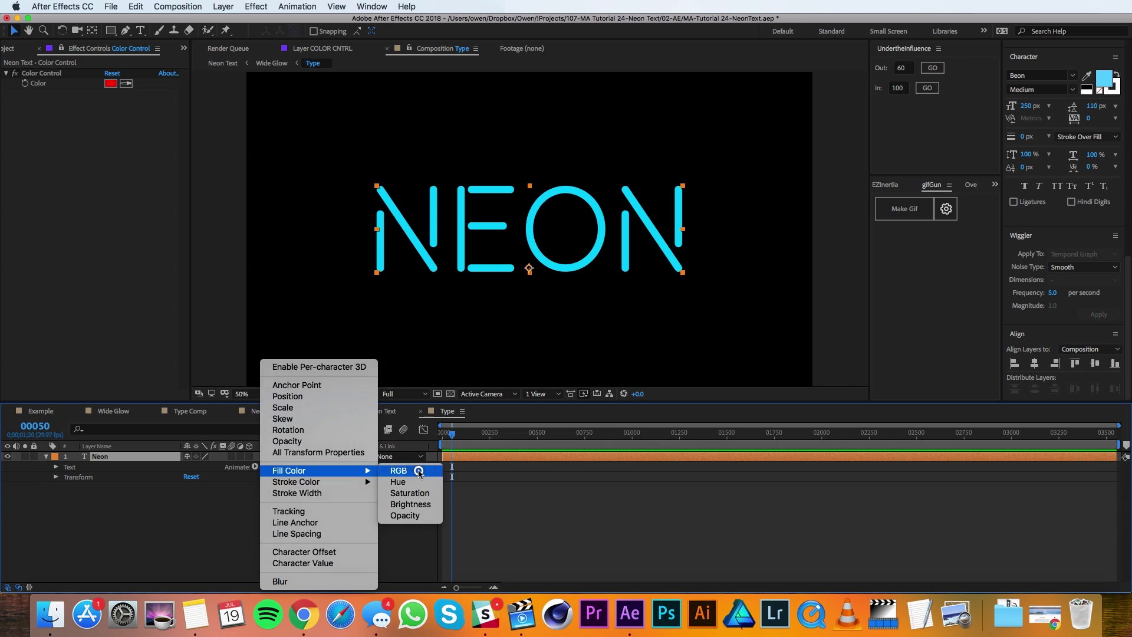
{"action": "left_click", "coordinate": [419, 472]}
{"action": "left_click", "coordinate": [86, 526], "text": "alt"}
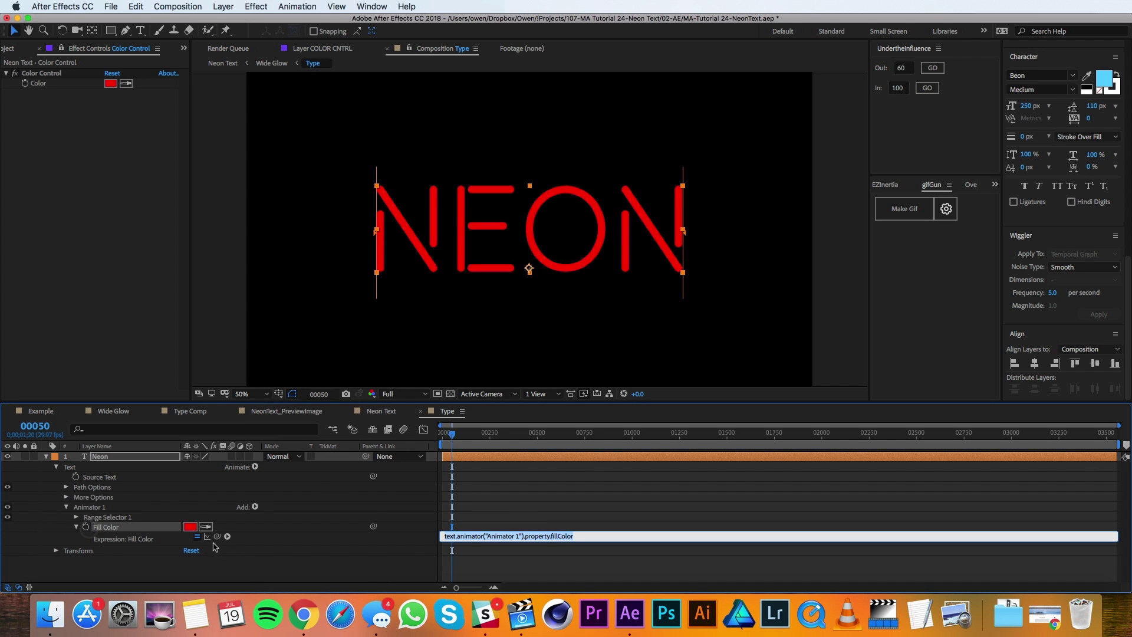
{"action": "left_click_drag", "start_coordinate": [221, 539], "coordinate": [43, 84]}
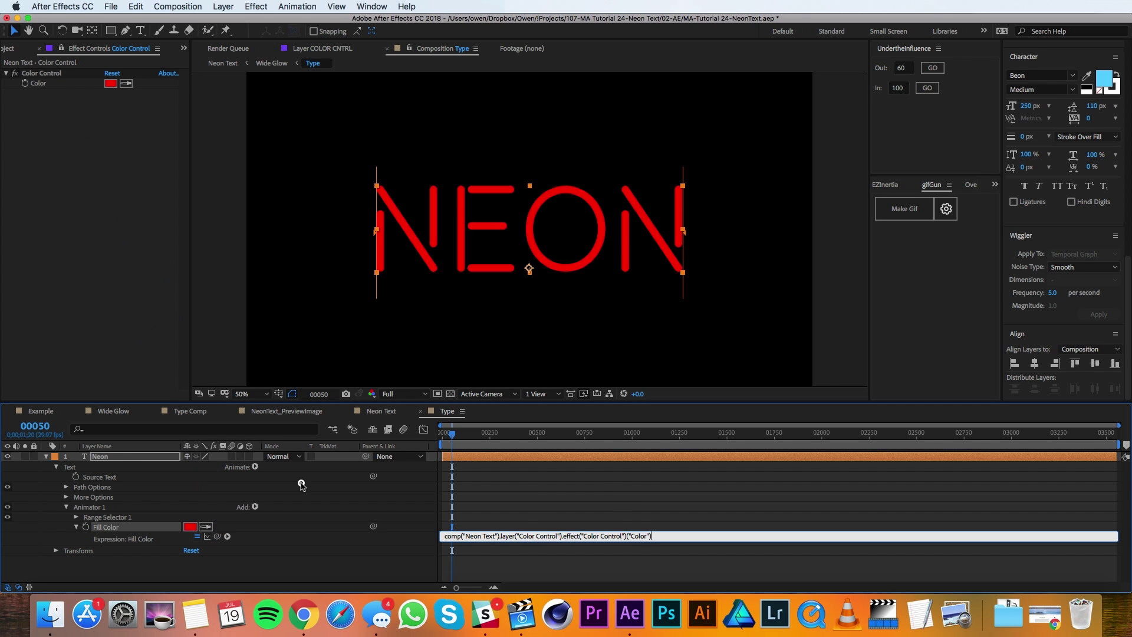
{"action": "left_click", "coordinate": [301, 482]}
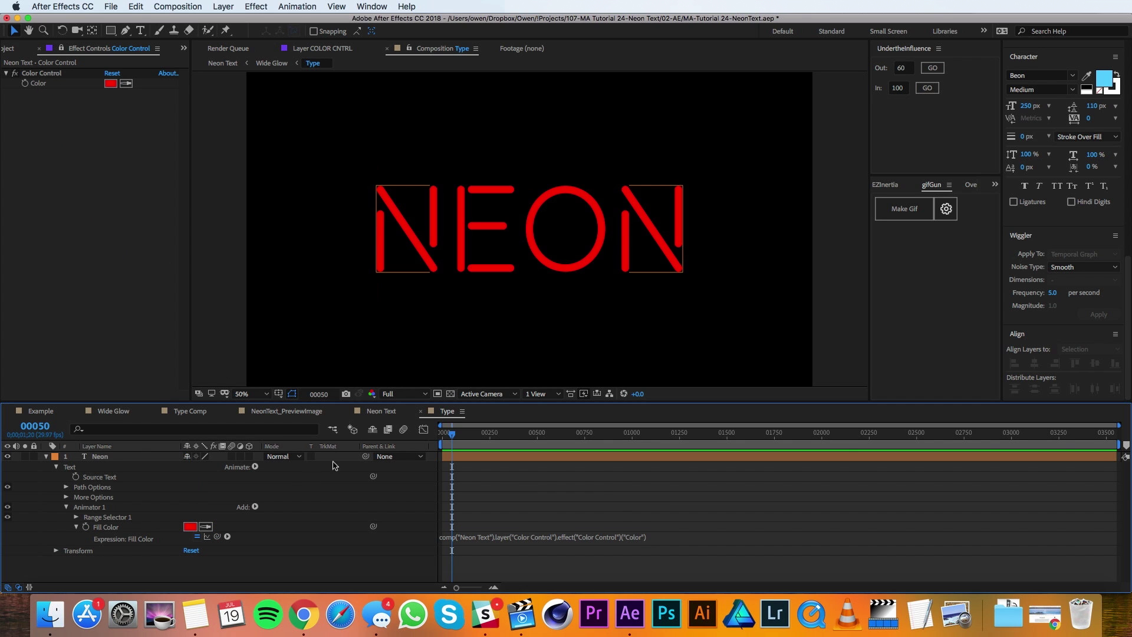
{"action": "left_click", "coordinate": [382, 412]}
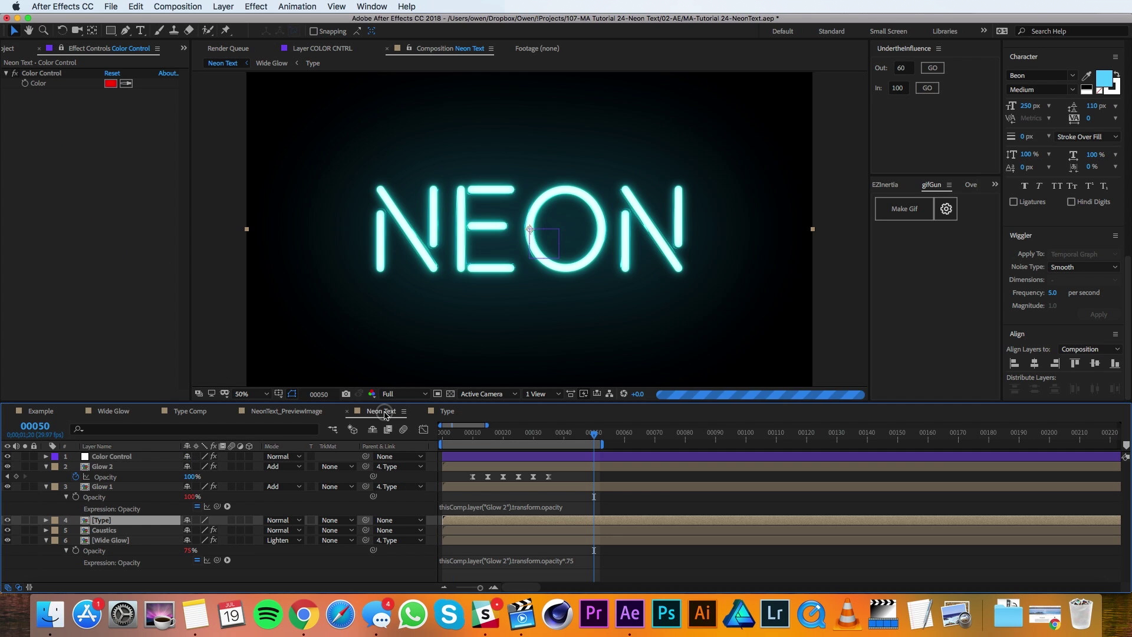
In the Wide Glow precomp, expression-link the Type layer's Stroke colour to the Color Control's Color.
{"action": "double_click", "coordinate": [125, 543]}
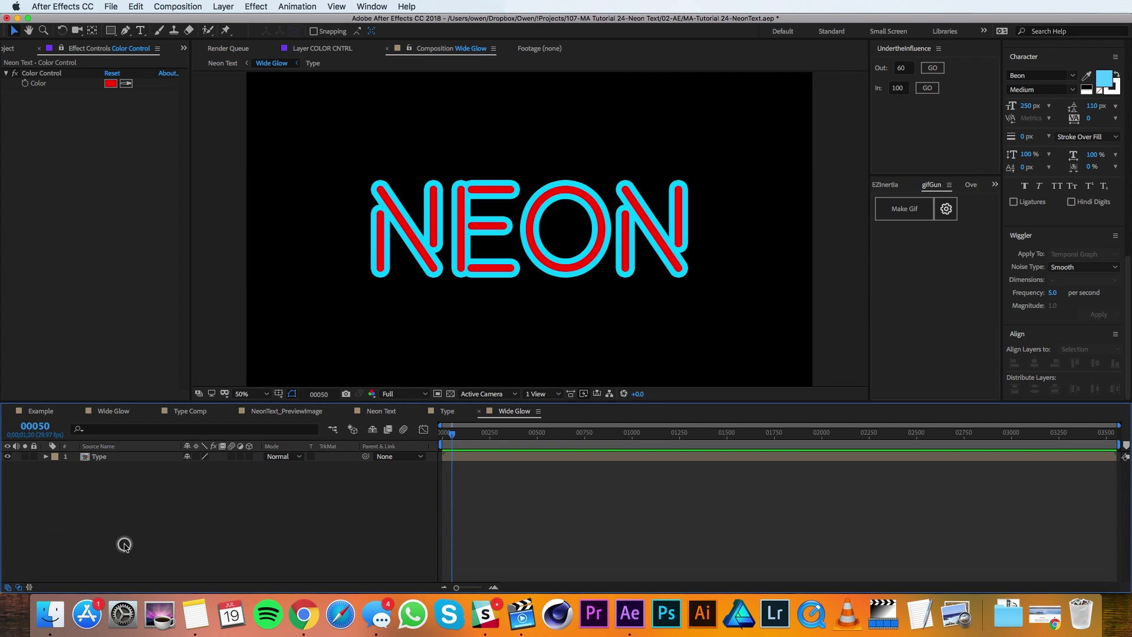
{"action": "left_click", "coordinate": [47, 457]}
{"action": "left_click", "coordinate": [57, 478]}
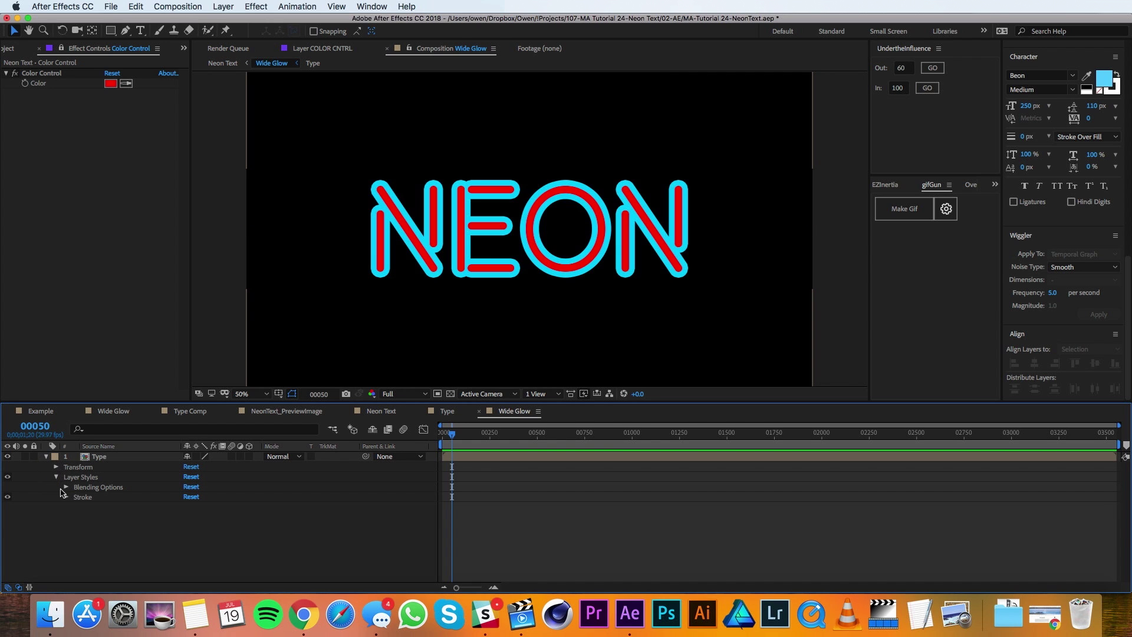
{"action": "left_click", "coordinate": [65, 498]}
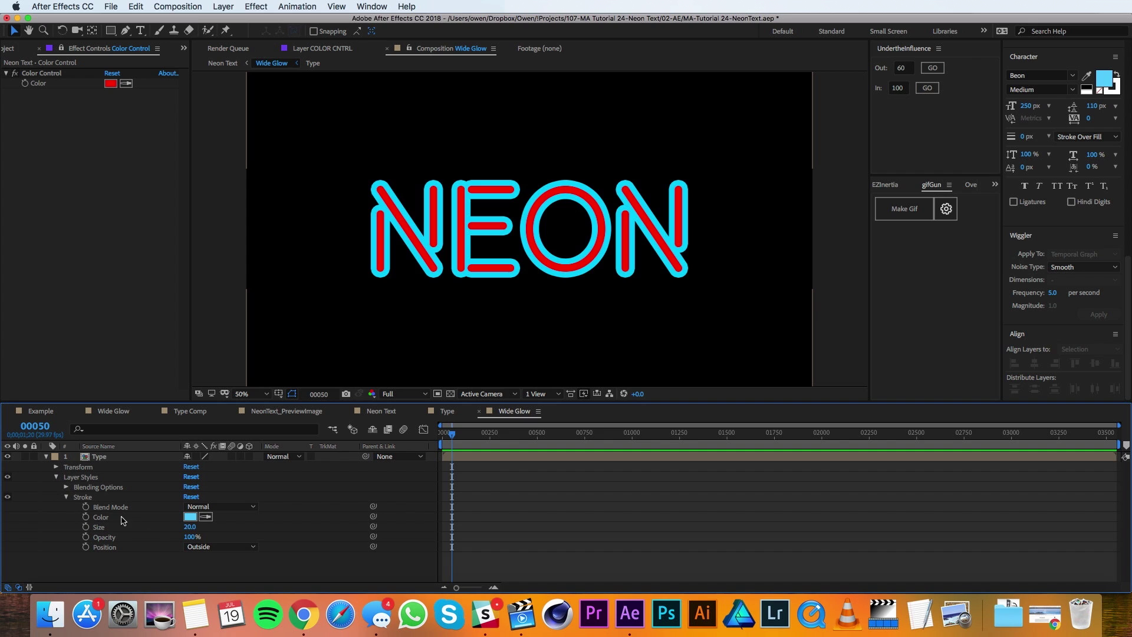
{"action": "left_click", "coordinate": [86, 517], "text": "alt"}
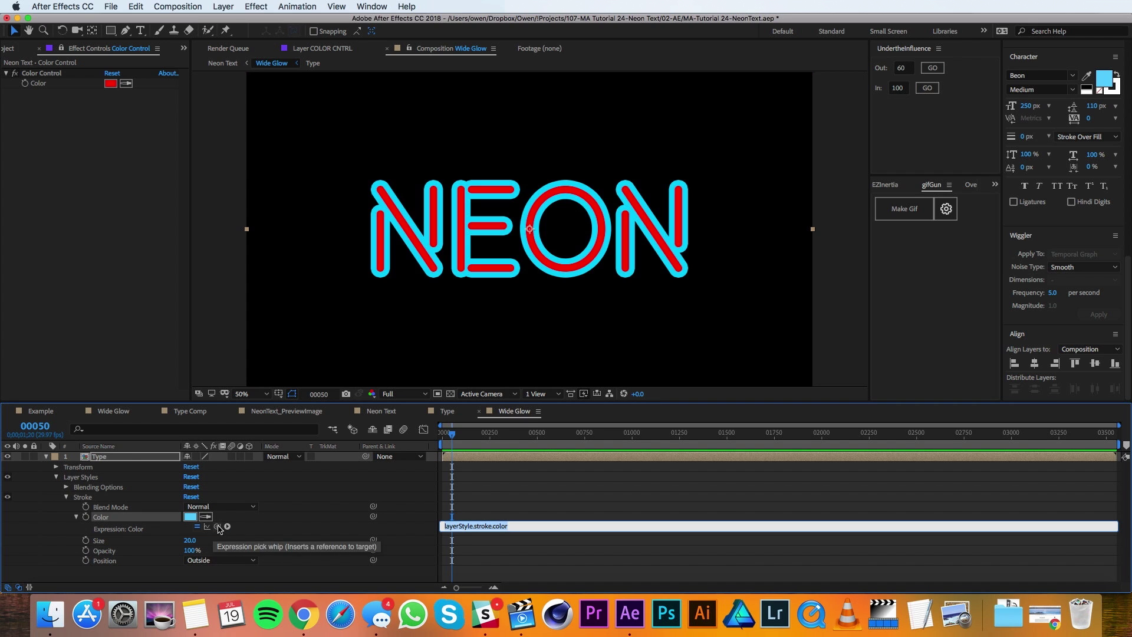
{"action": "mouse_move", "coordinate": [217, 527]}
{"action": "left_mouse_down"}
{"action": "mouse_move", "coordinate": [118, 326]}
{"action": "mouse_move", "coordinate": [52, 236]}
{"action": "mouse_move", "coordinate": [36, 84]}
{"action": "left_mouse_up"}
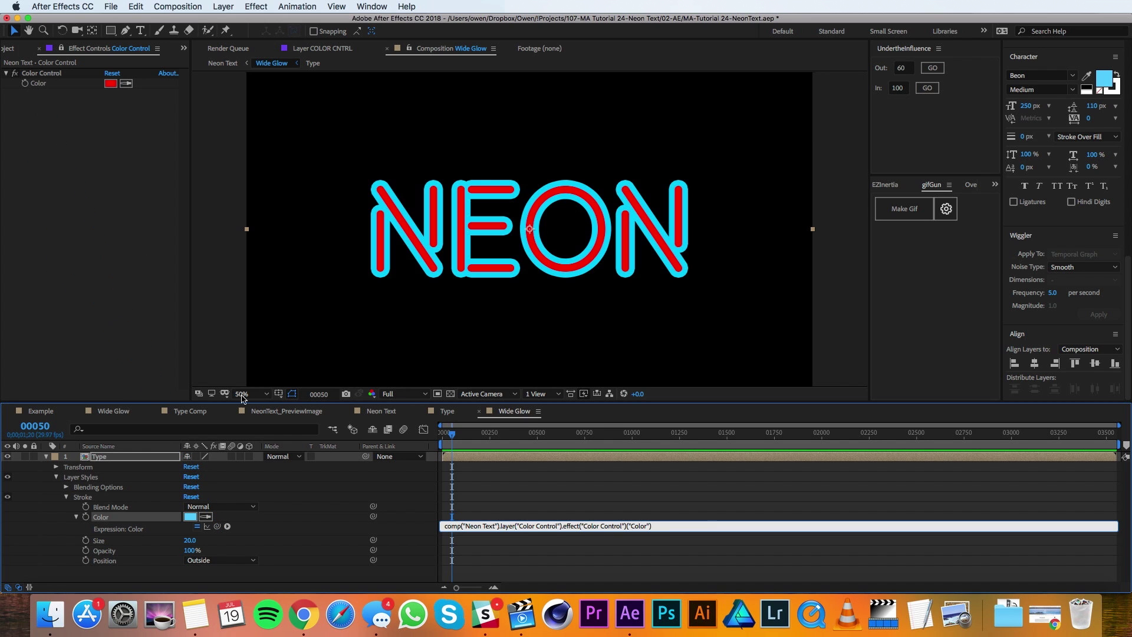
{"action": "left_click", "coordinate": [279, 481]}
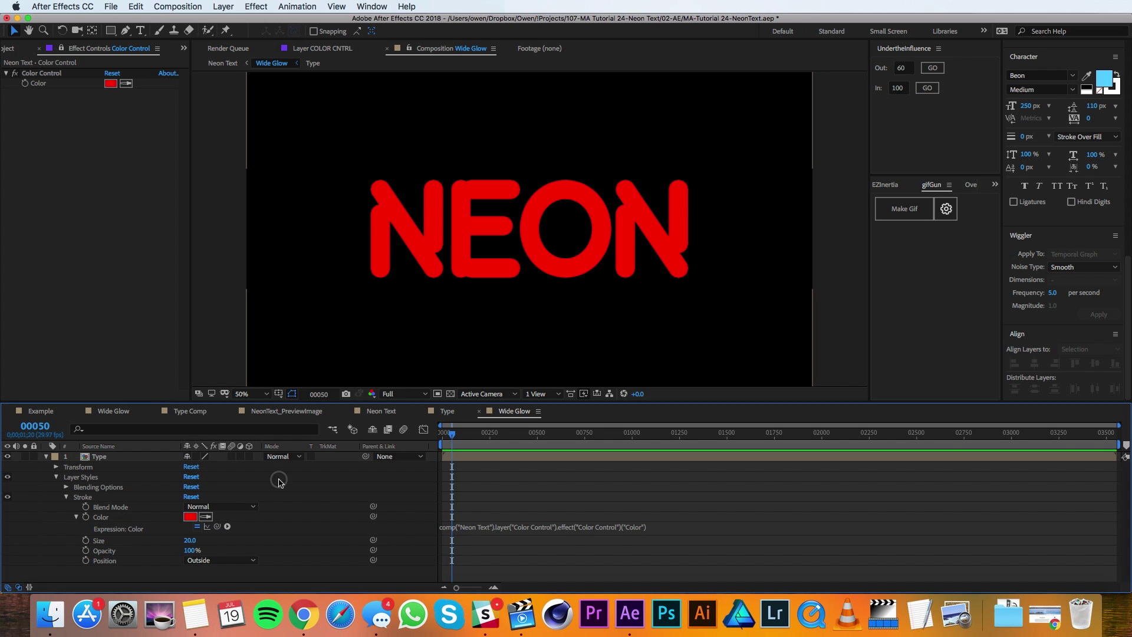
{"action": "left_click", "coordinate": [373, 414]}
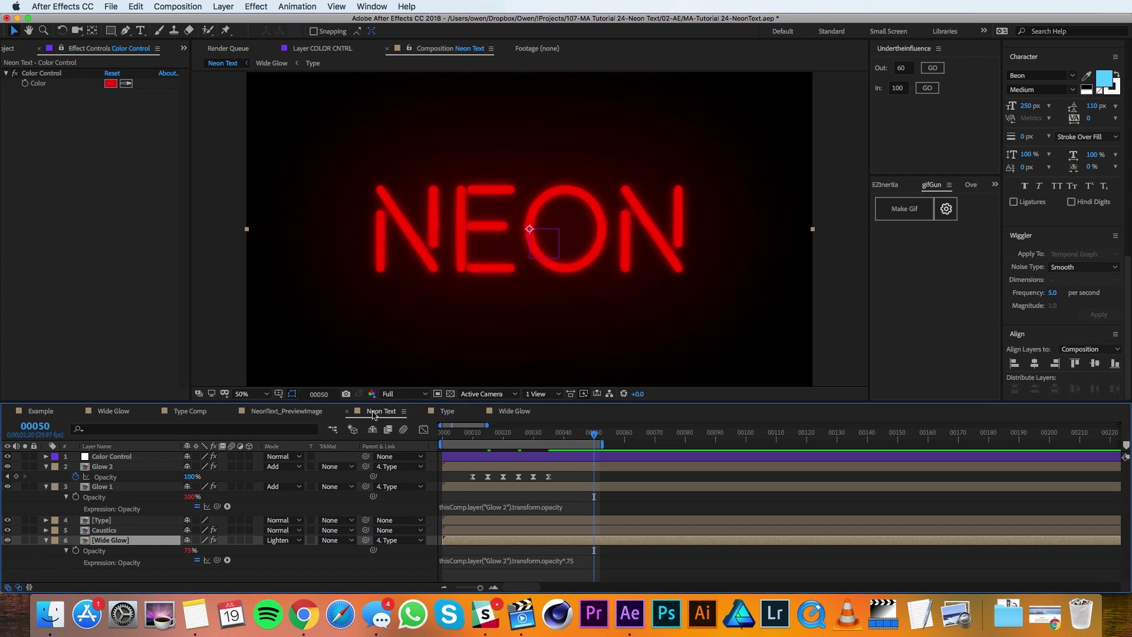
Set the Color Control colour to a magenta-pink EB30A8 in the colour picker.
{"action": "left_click", "coordinate": [127, 84]}
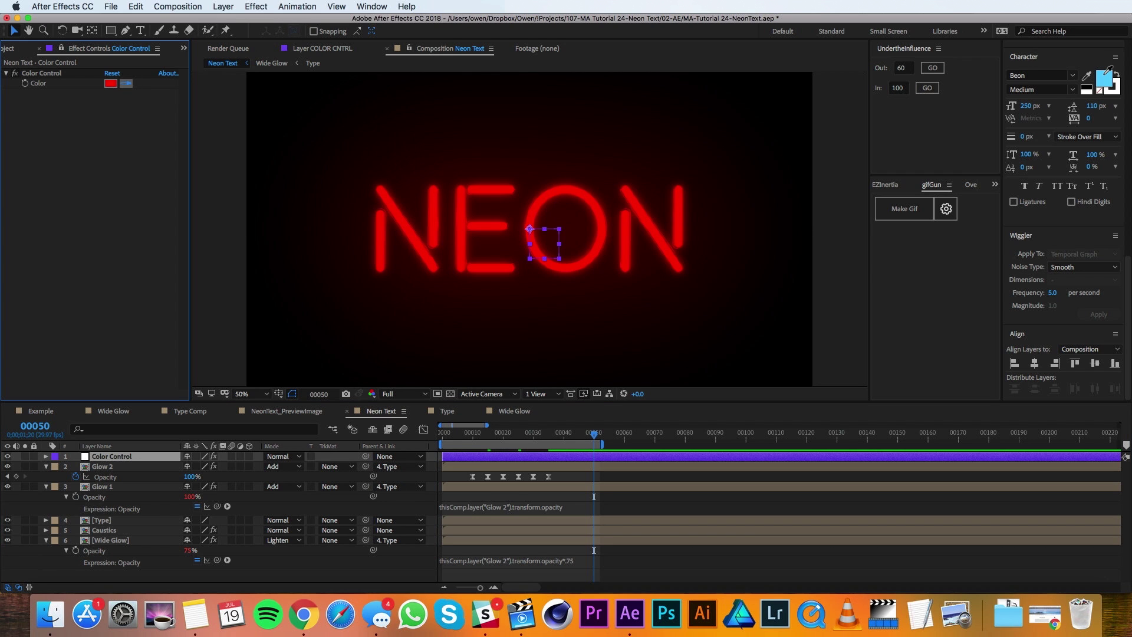
{"action": "left_click", "coordinate": [1106, 73]}
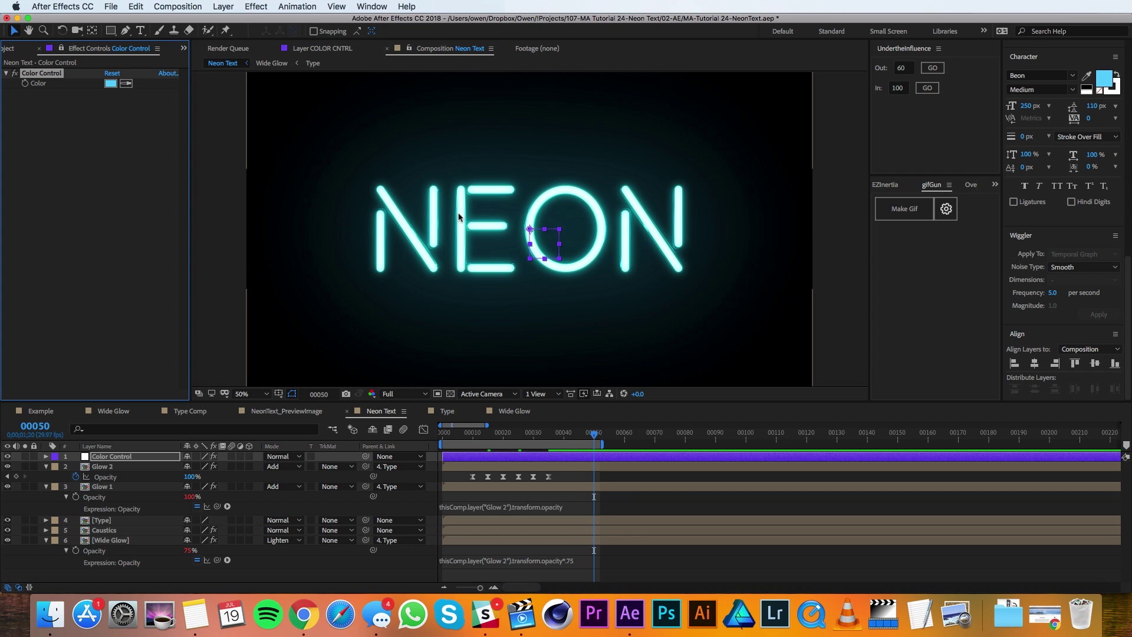
{"action": "left_click", "coordinate": [111, 84]}
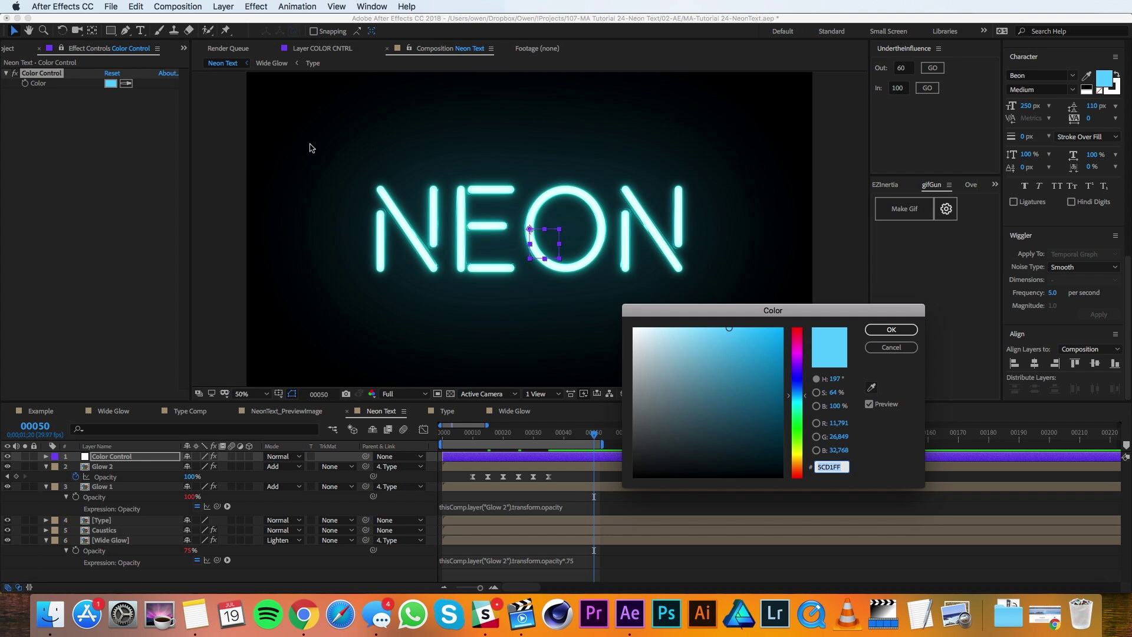
{"action": "left_click", "coordinate": [798, 350]}
{"action": "left_click", "coordinate": [751, 379]}
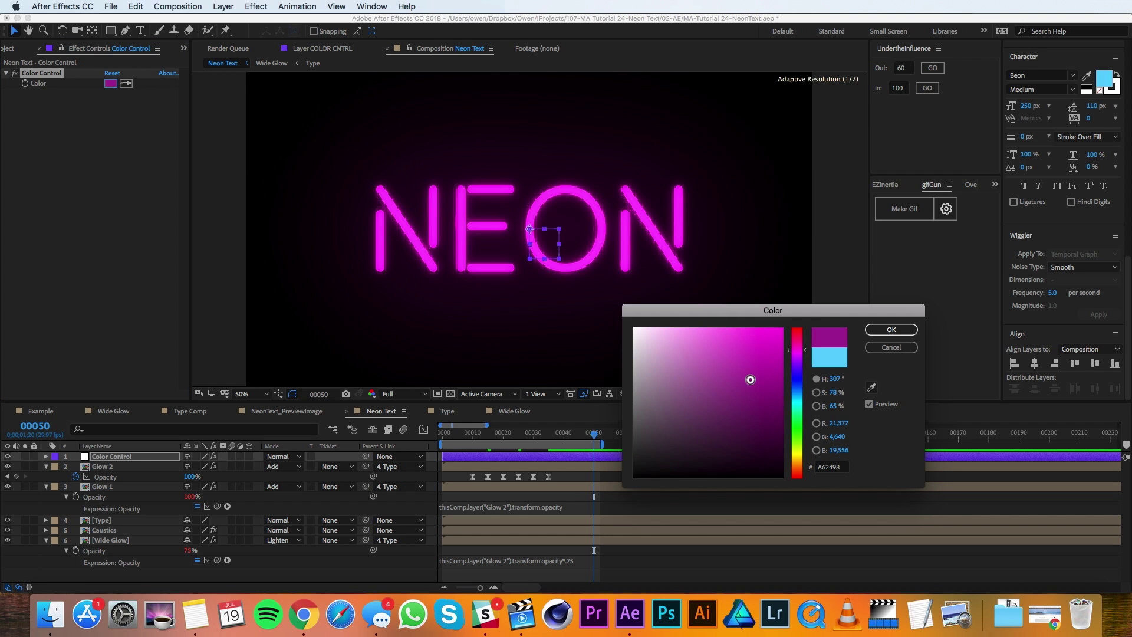
{"action": "left_click", "coordinate": [748, 343]}
{"action": "mouse_move", "coordinate": [748, 343]}
{"action": "left_mouse_down"}
{"action": "mouse_move", "coordinate": [798, 338]}
{"action": "mouse_move", "coordinate": [799, 358]}
{"action": "mouse_move", "coordinate": [798, 343]}
{"action": "left_mouse_up"}
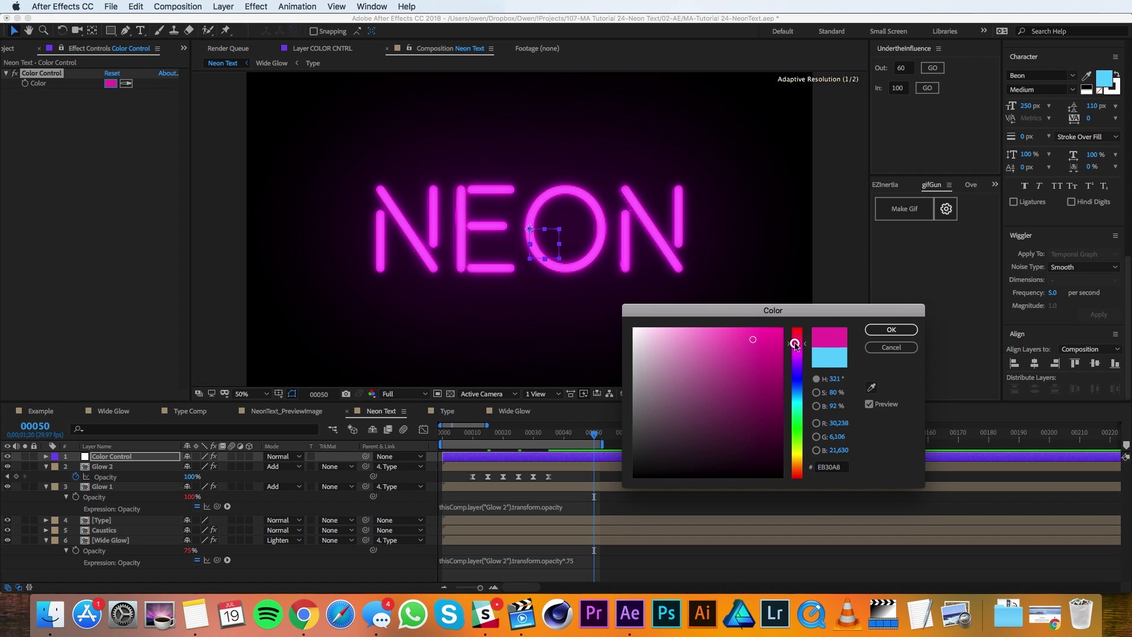
{"action": "left_click", "coordinate": [870, 329]}
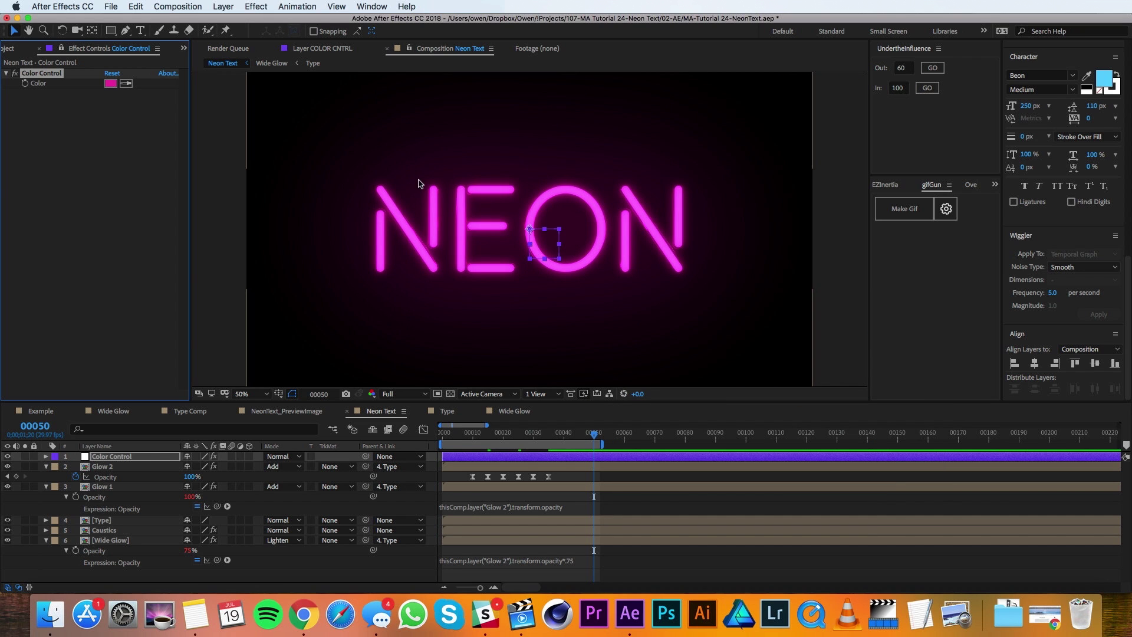
{"action": "left_click", "coordinate": [13, 51]}
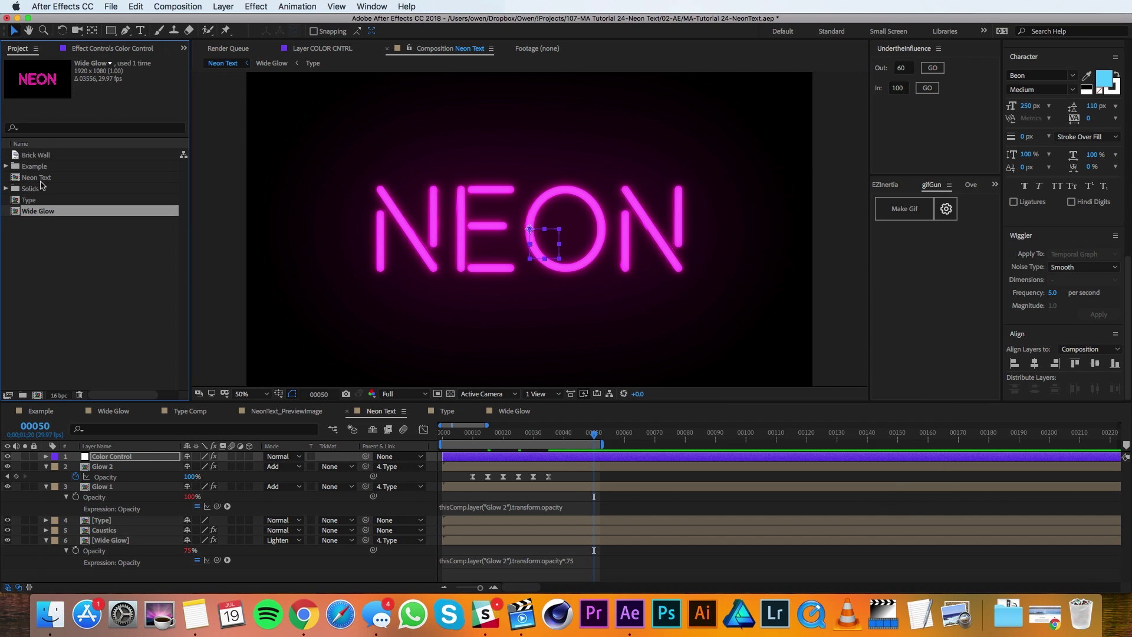
Place Brick Wall as the bottom layer and darken it by pulling down a Curves effect.
{"action": "left_click", "coordinate": [37, 156]}
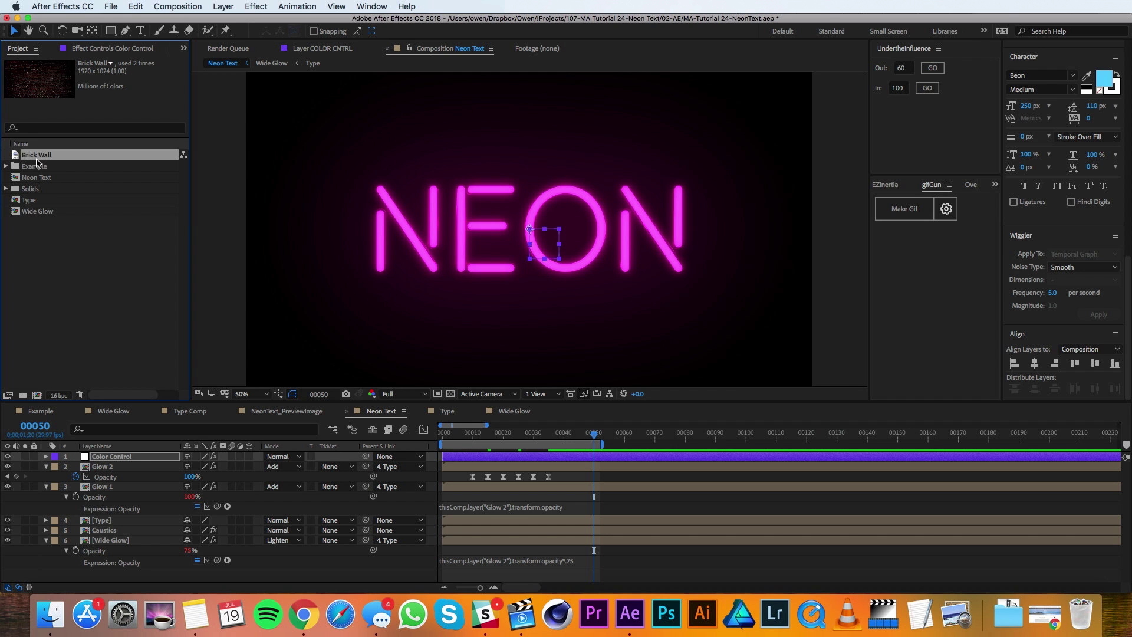
{"action": "left_click_drag", "start_coordinate": [36, 160], "coordinate": [147, 552]}
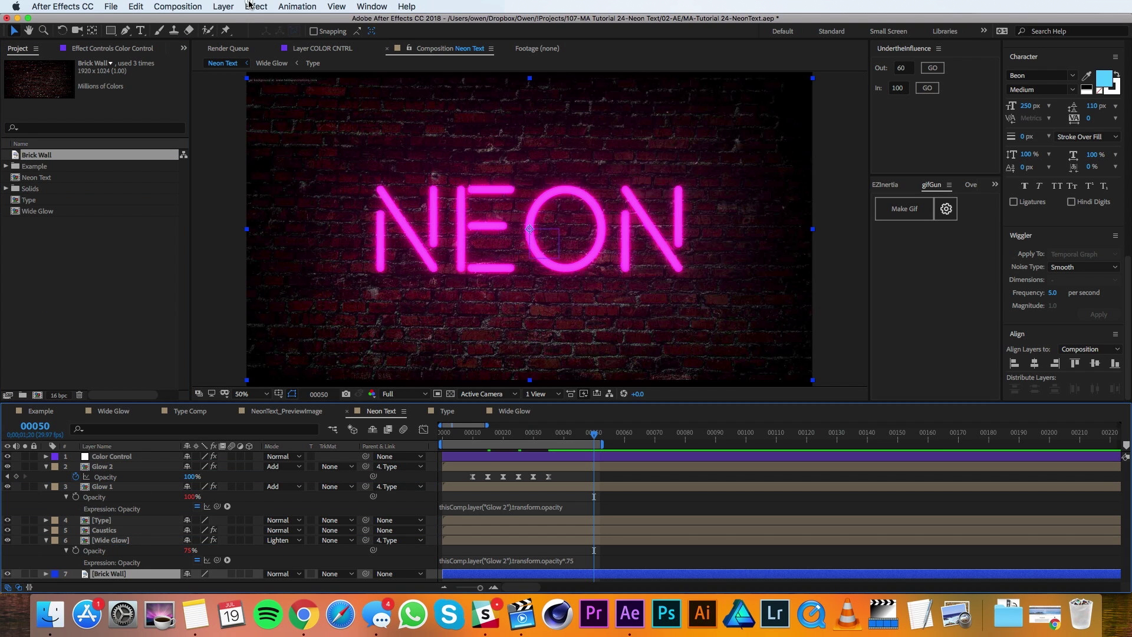
{"action": "left_click", "coordinate": [249, 5]}
{"action": "mouse_move", "coordinate": [330, 121]}
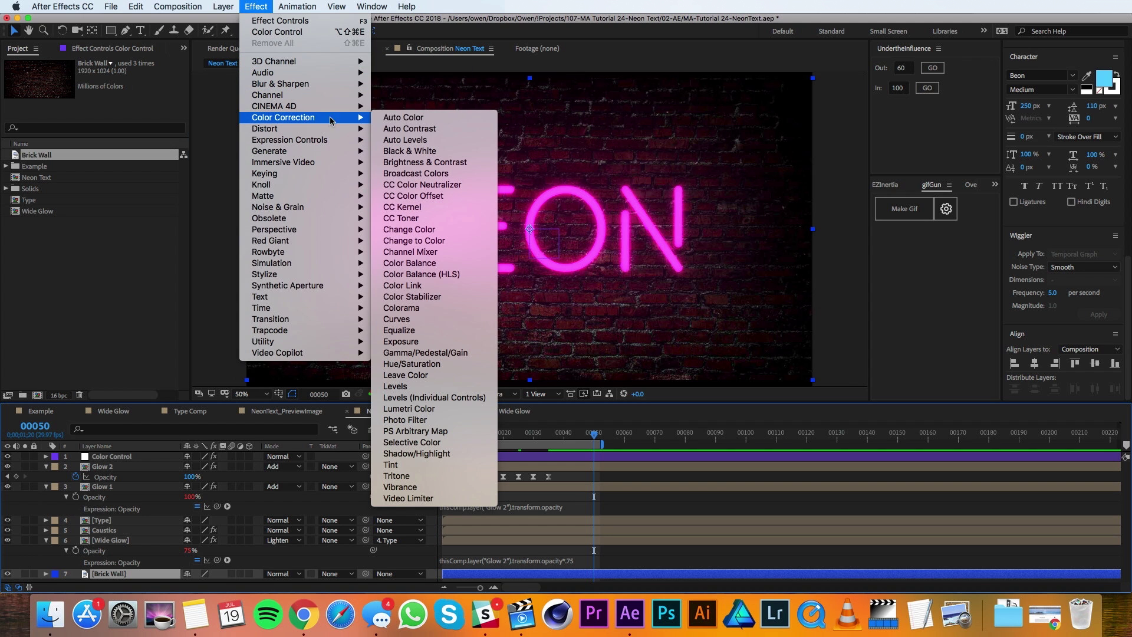
{"action": "left_click", "coordinate": [417, 319]}
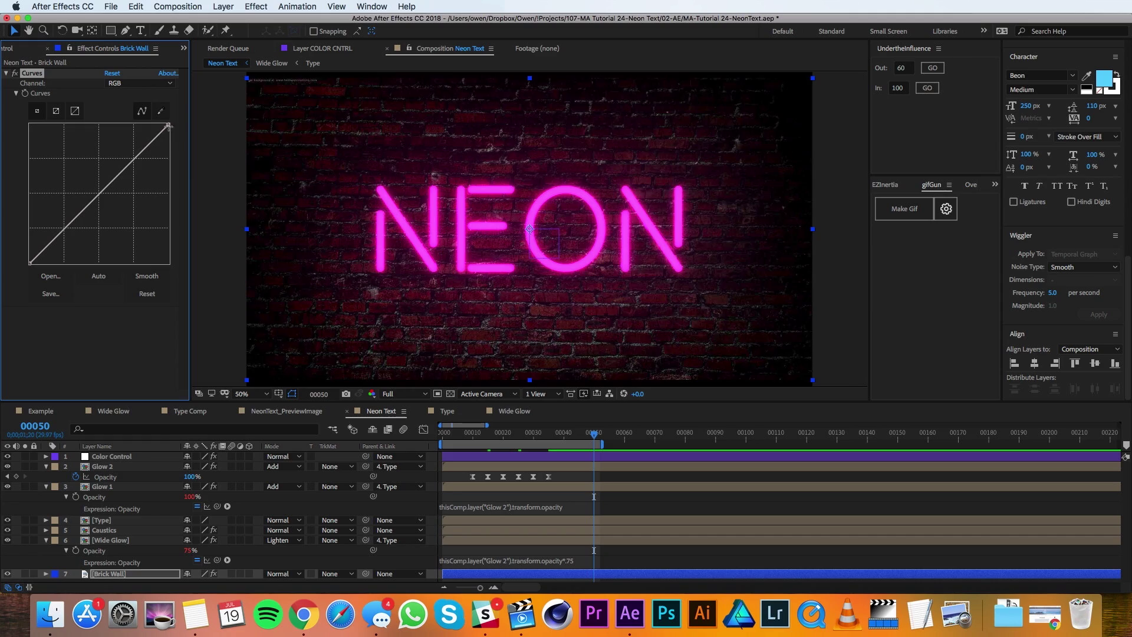
{"action": "left_click_drag", "start_coordinate": [168, 126], "coordinate": [190, 162]}
{"action": "left_click_drag", "start_coordinate": [124, 194], "coordinate": [131, 212]}
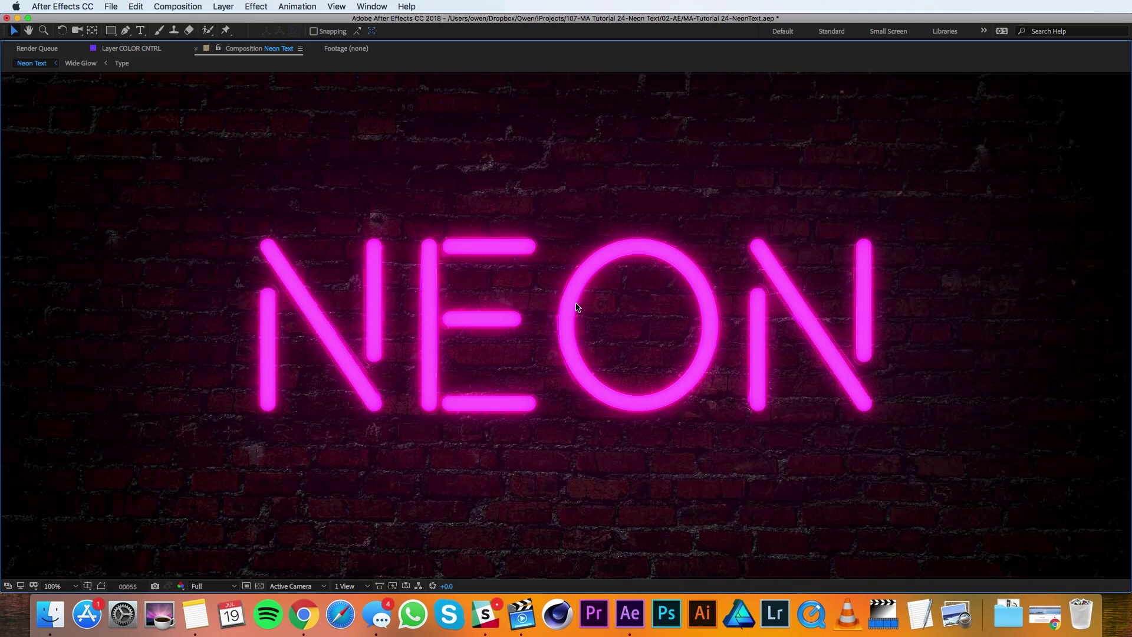